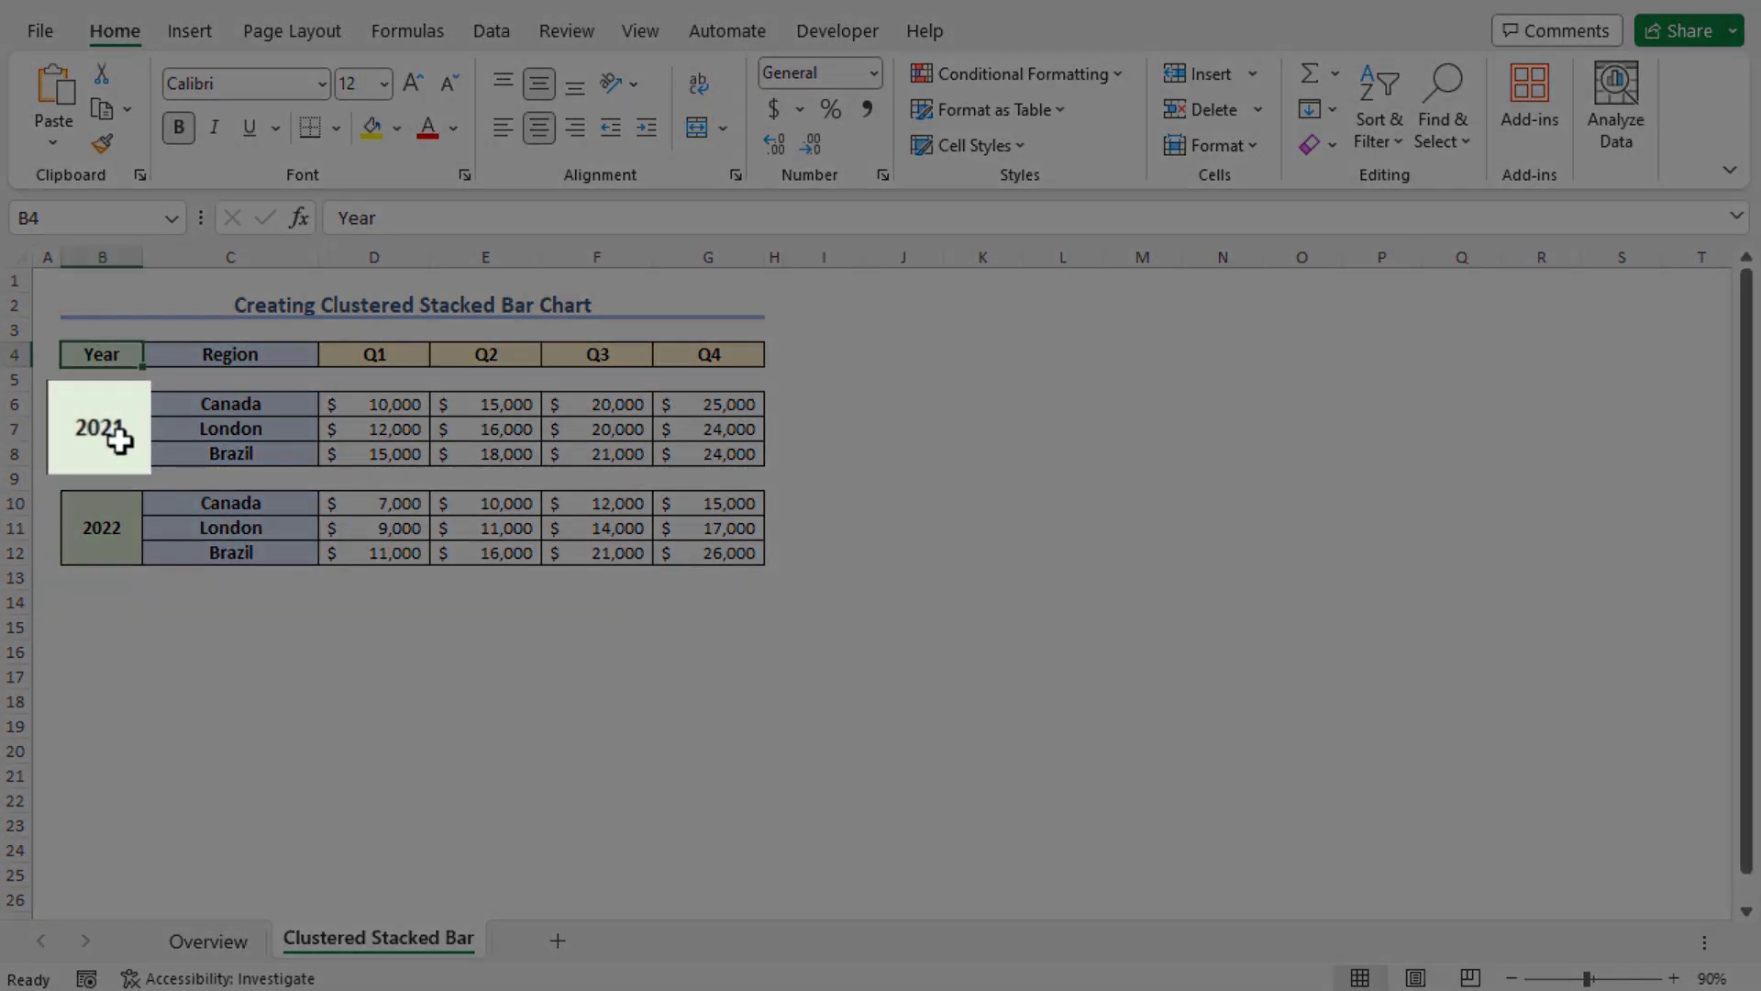
Point out the 2022 year group and the Year, Region and Q1–Q4 headers of the sales table.
click(101, 527)
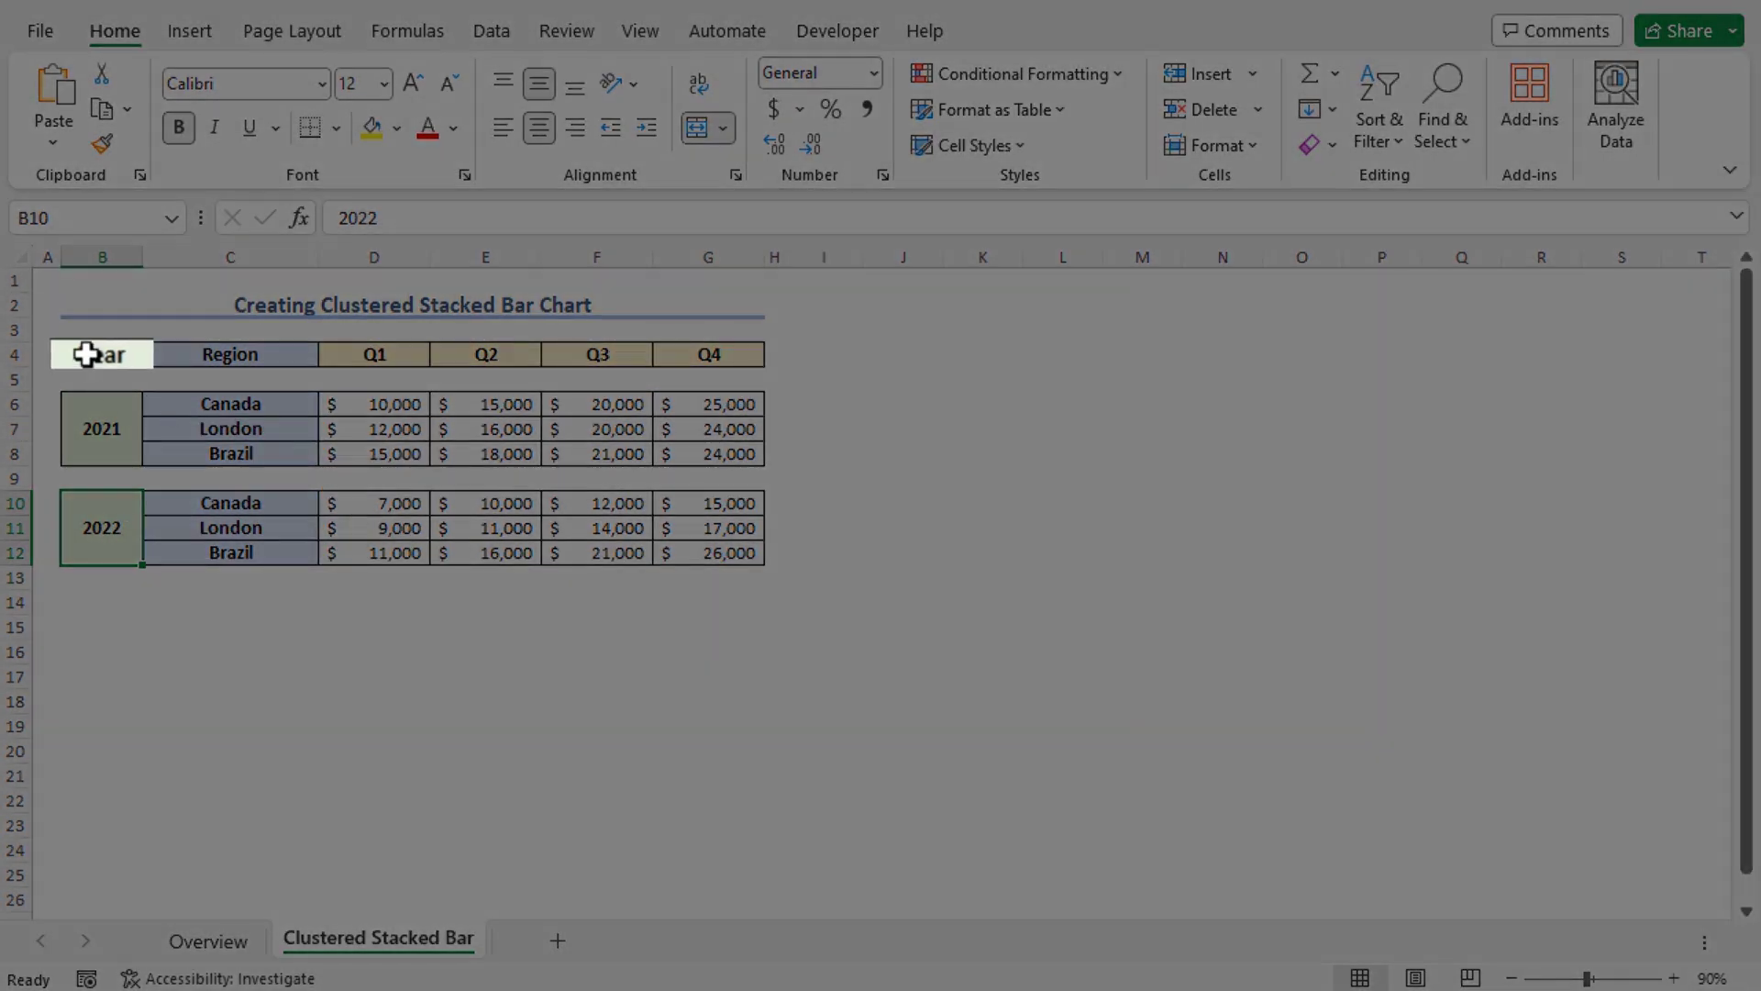
click(86, 354)
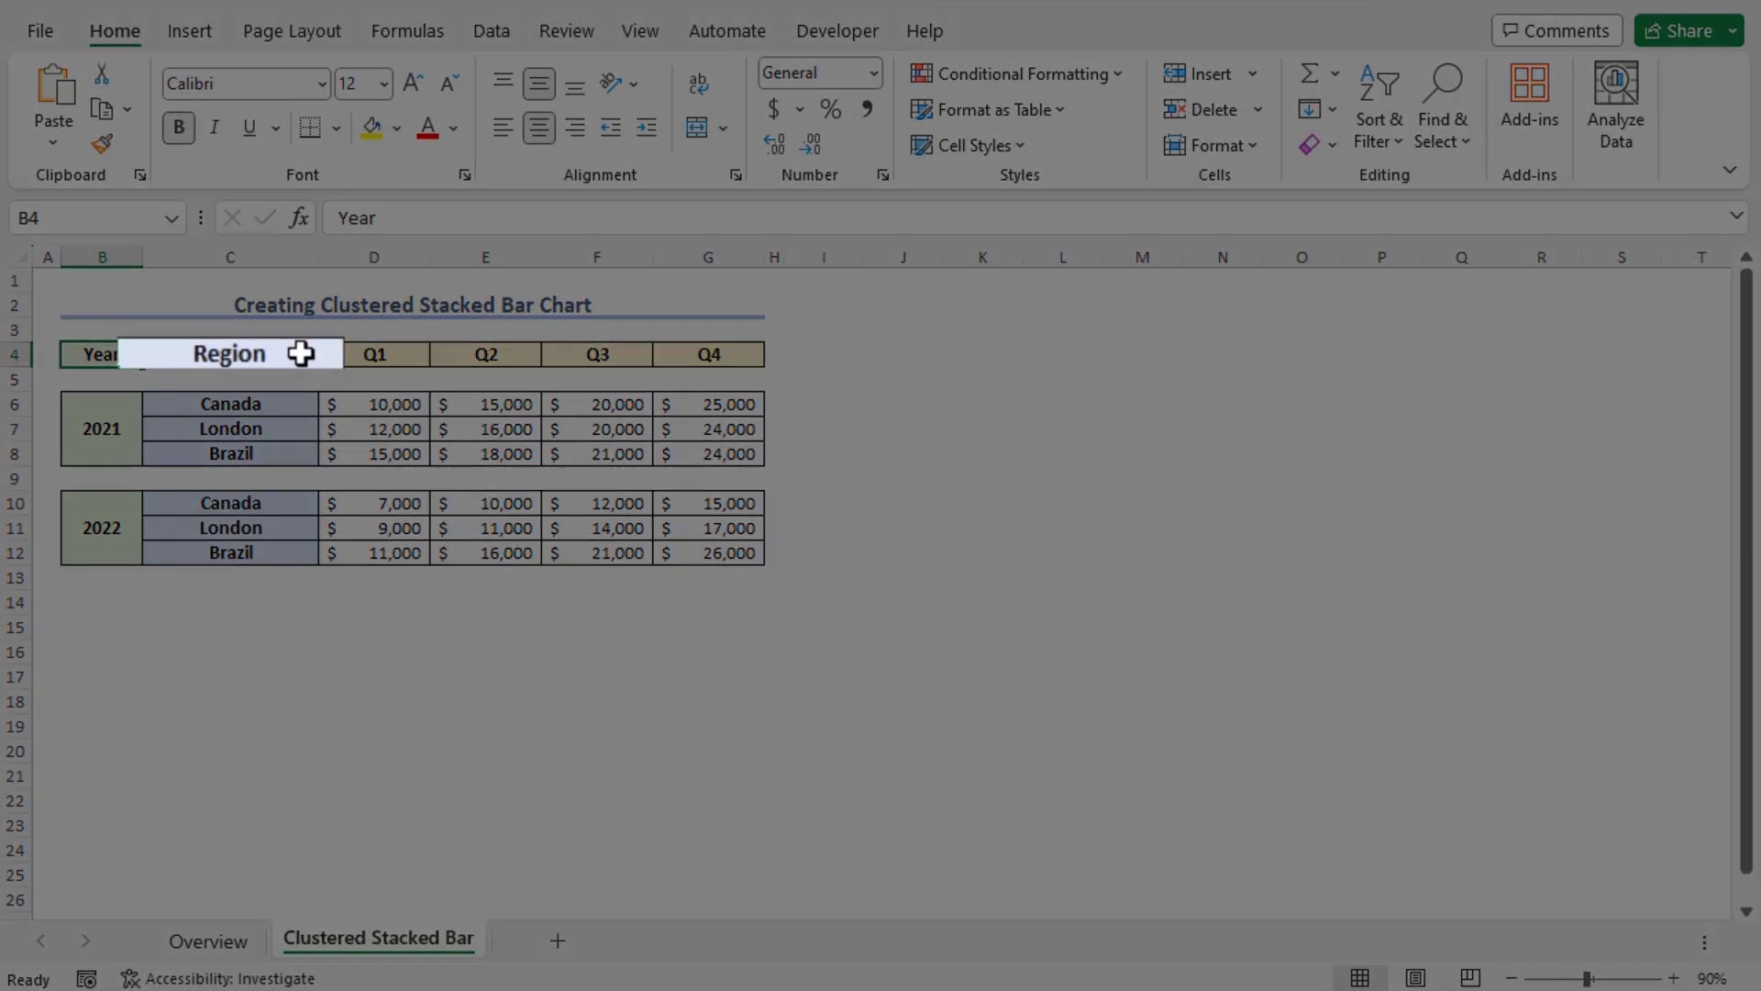
click(289, 355)
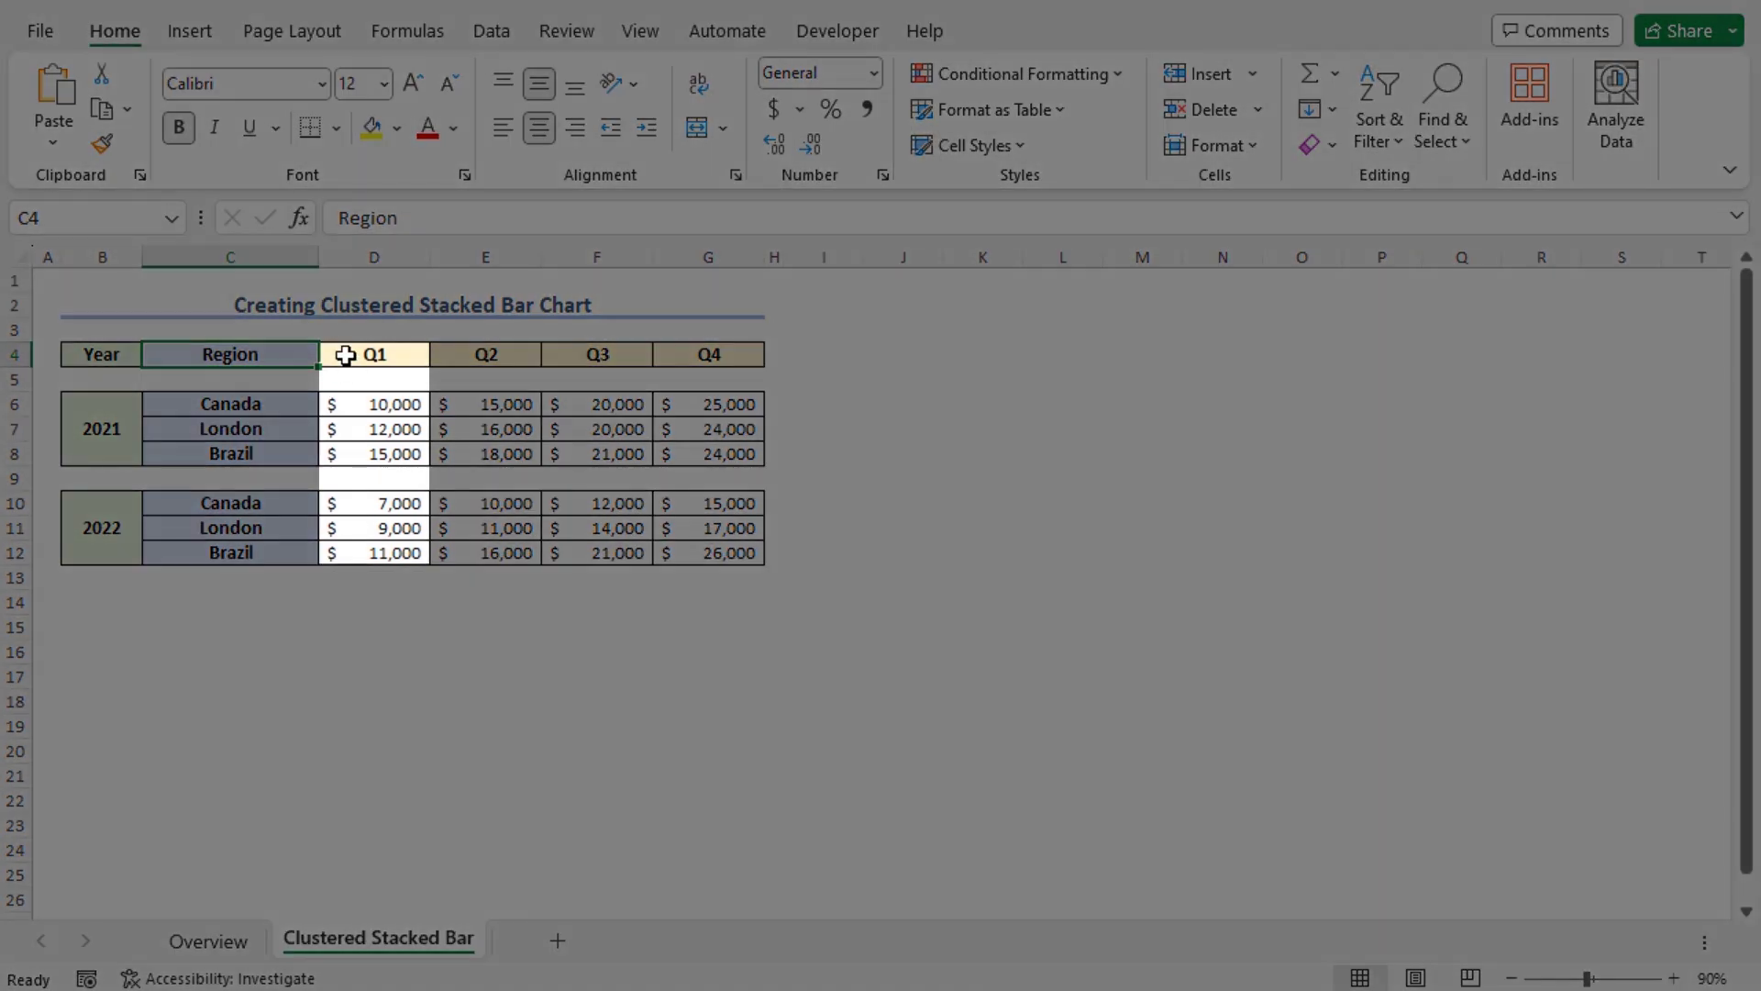
click(345, 355)
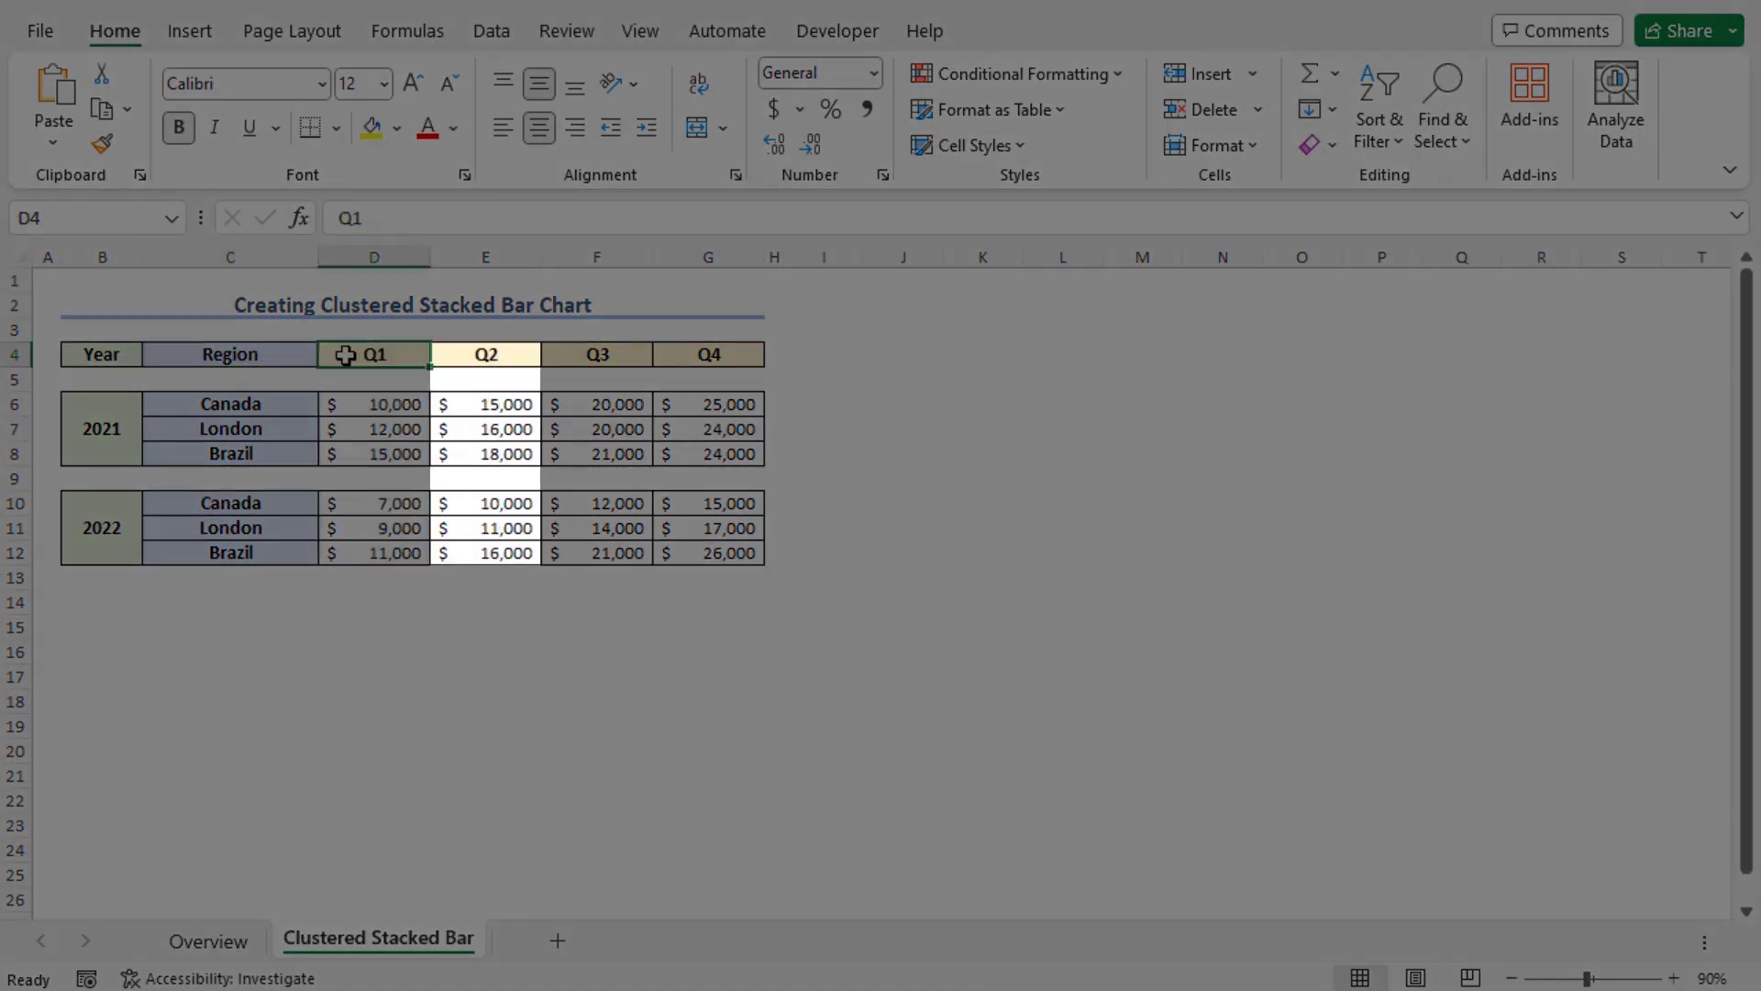
click(470, 345)
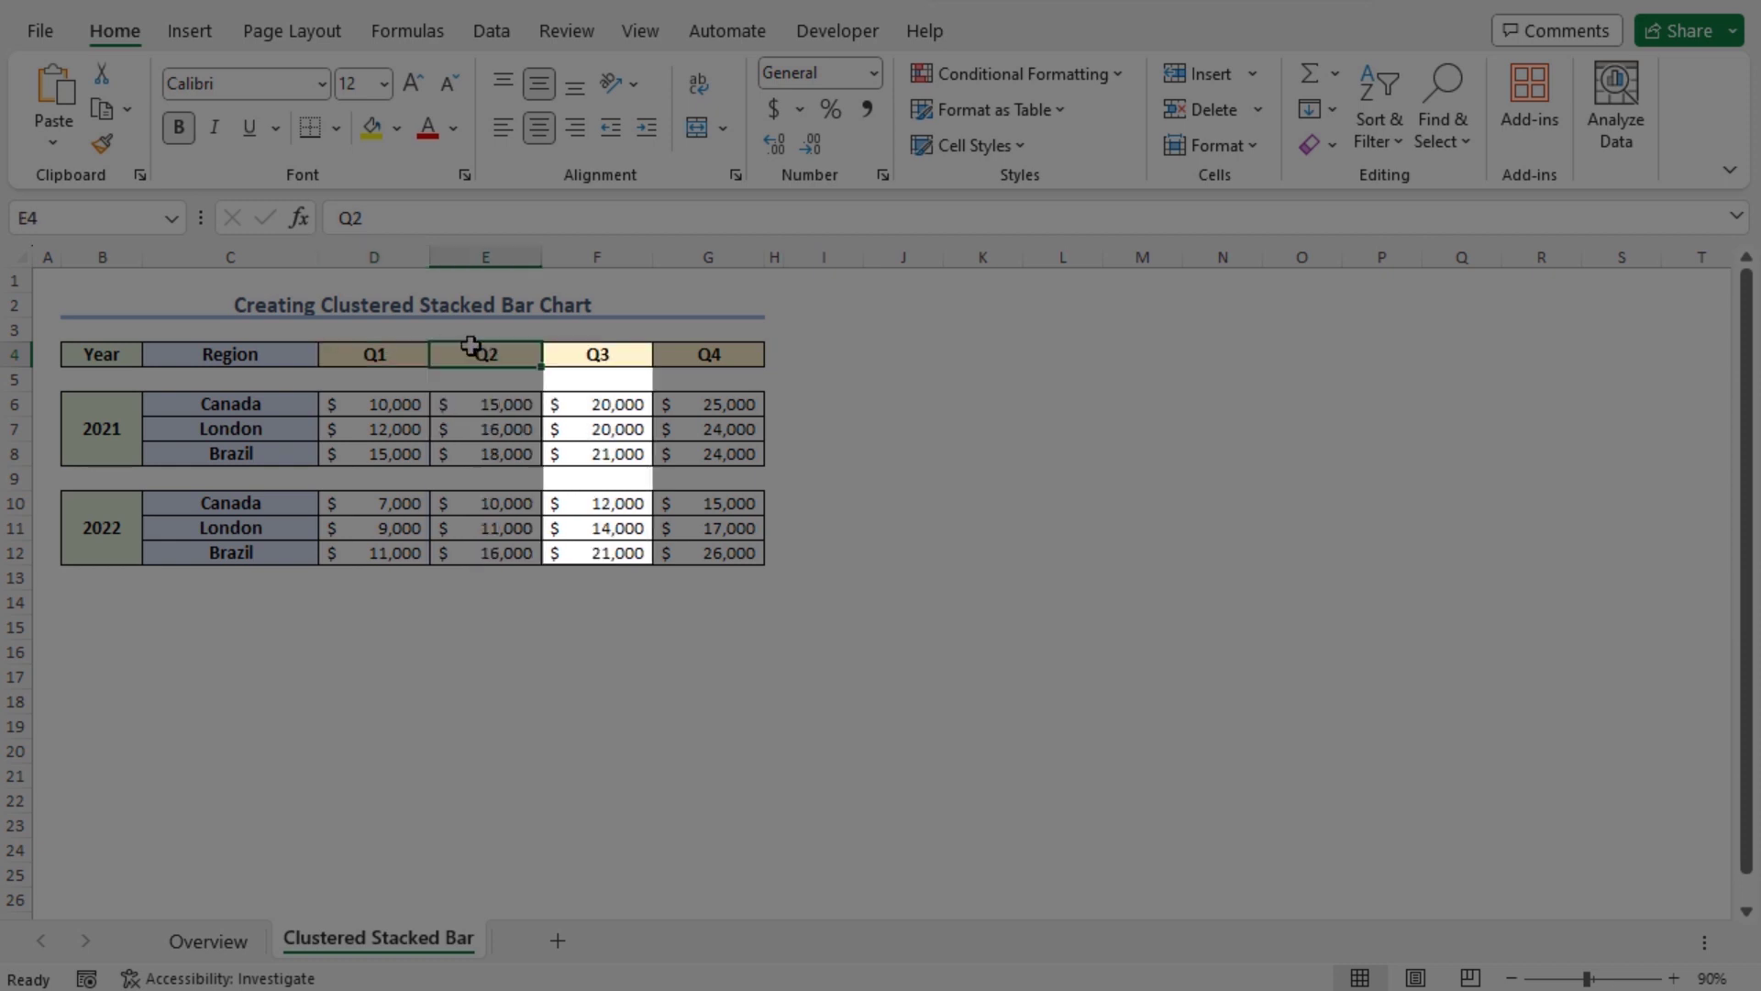
click(634, 358)
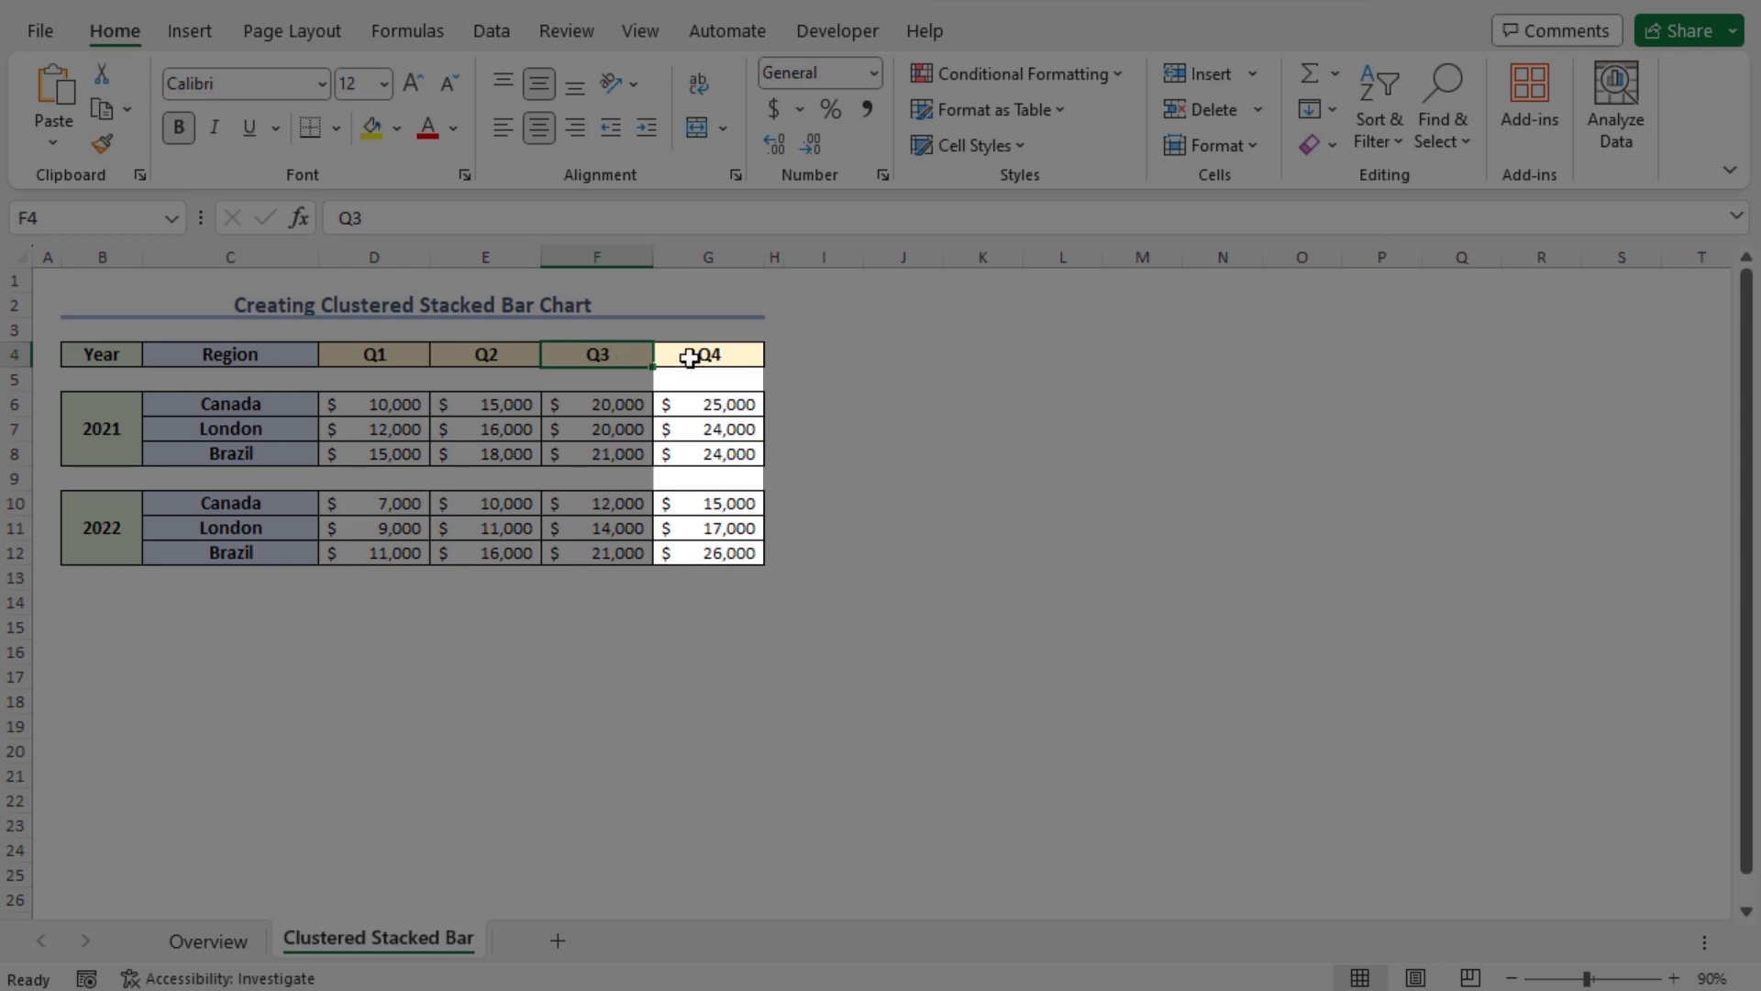
click(739, 359)
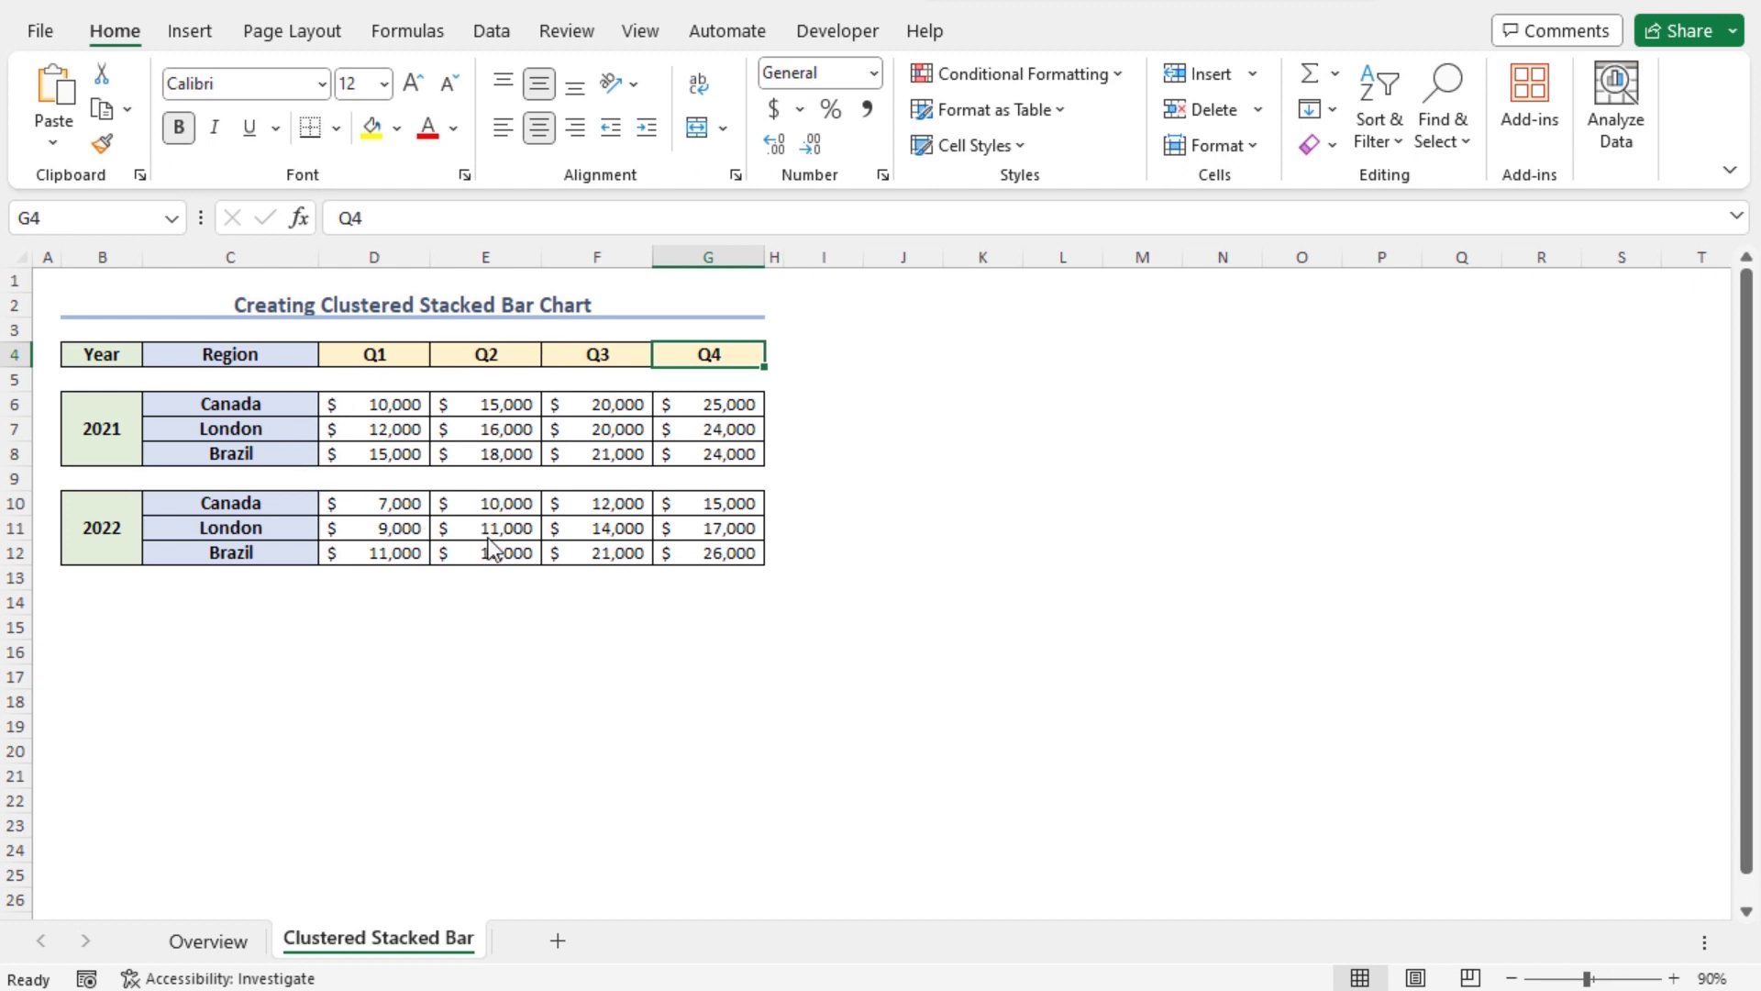
Insert a 2-D stacked column chart of C4:G12 and place it below the table.
drag(196, 354, 697, 553)
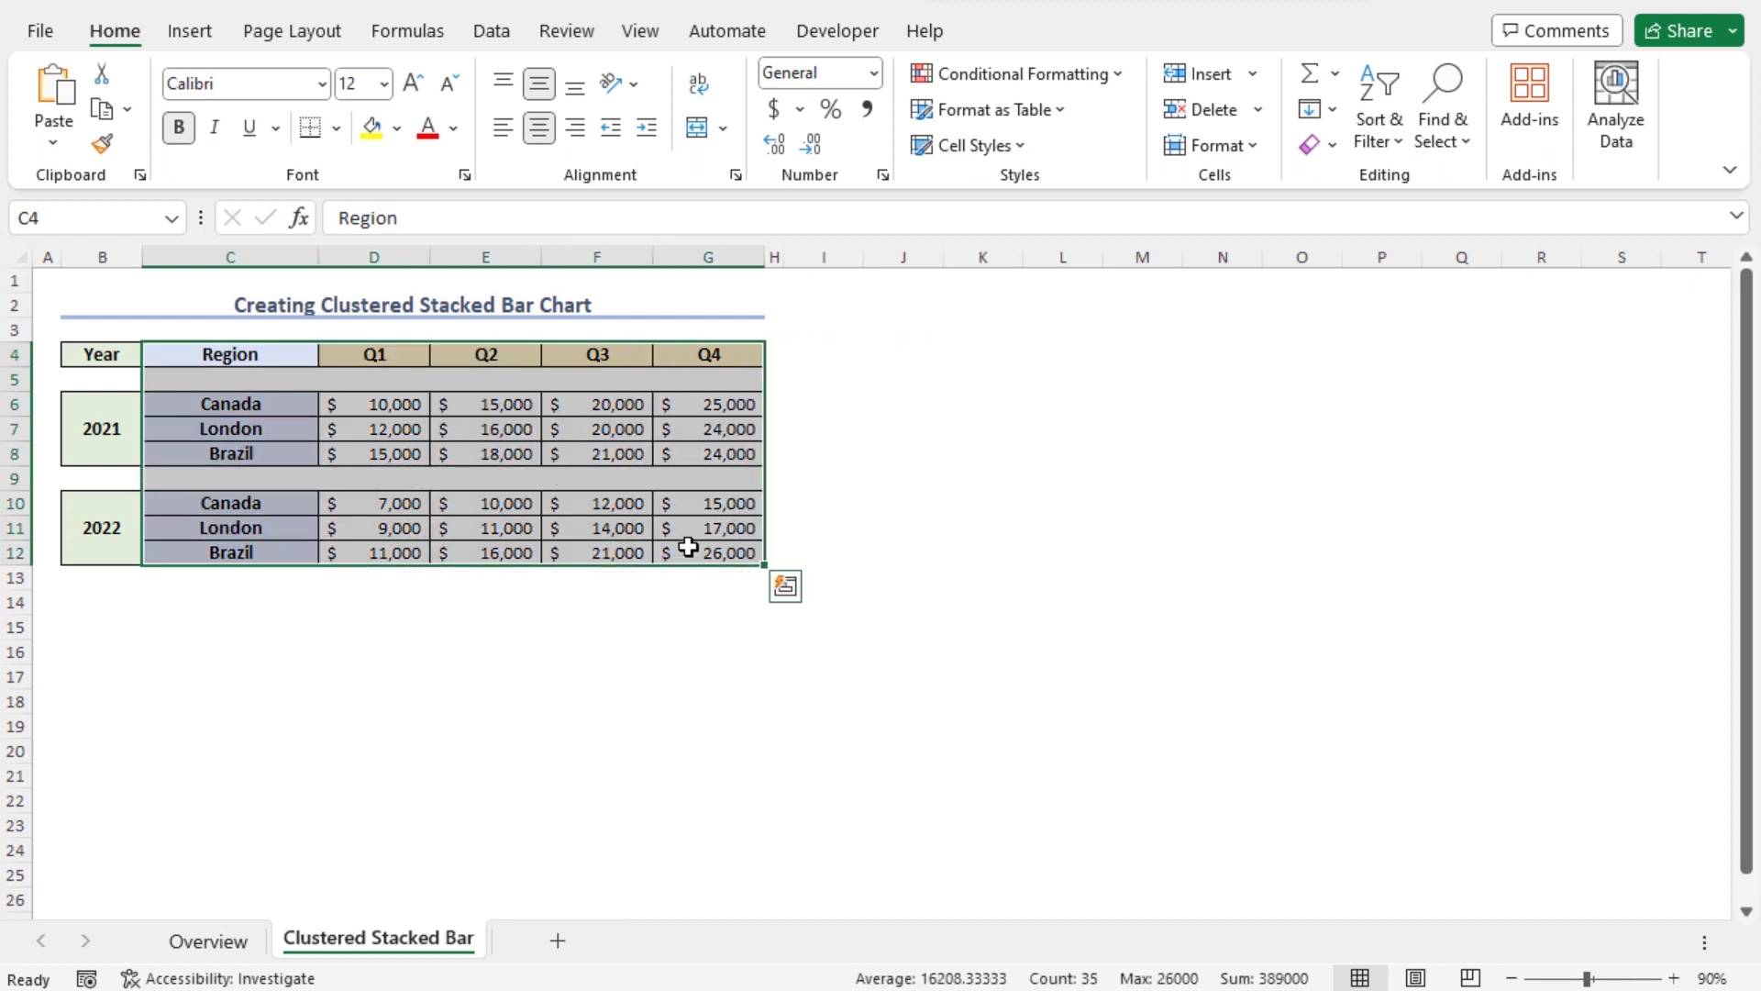
click(190, 32)
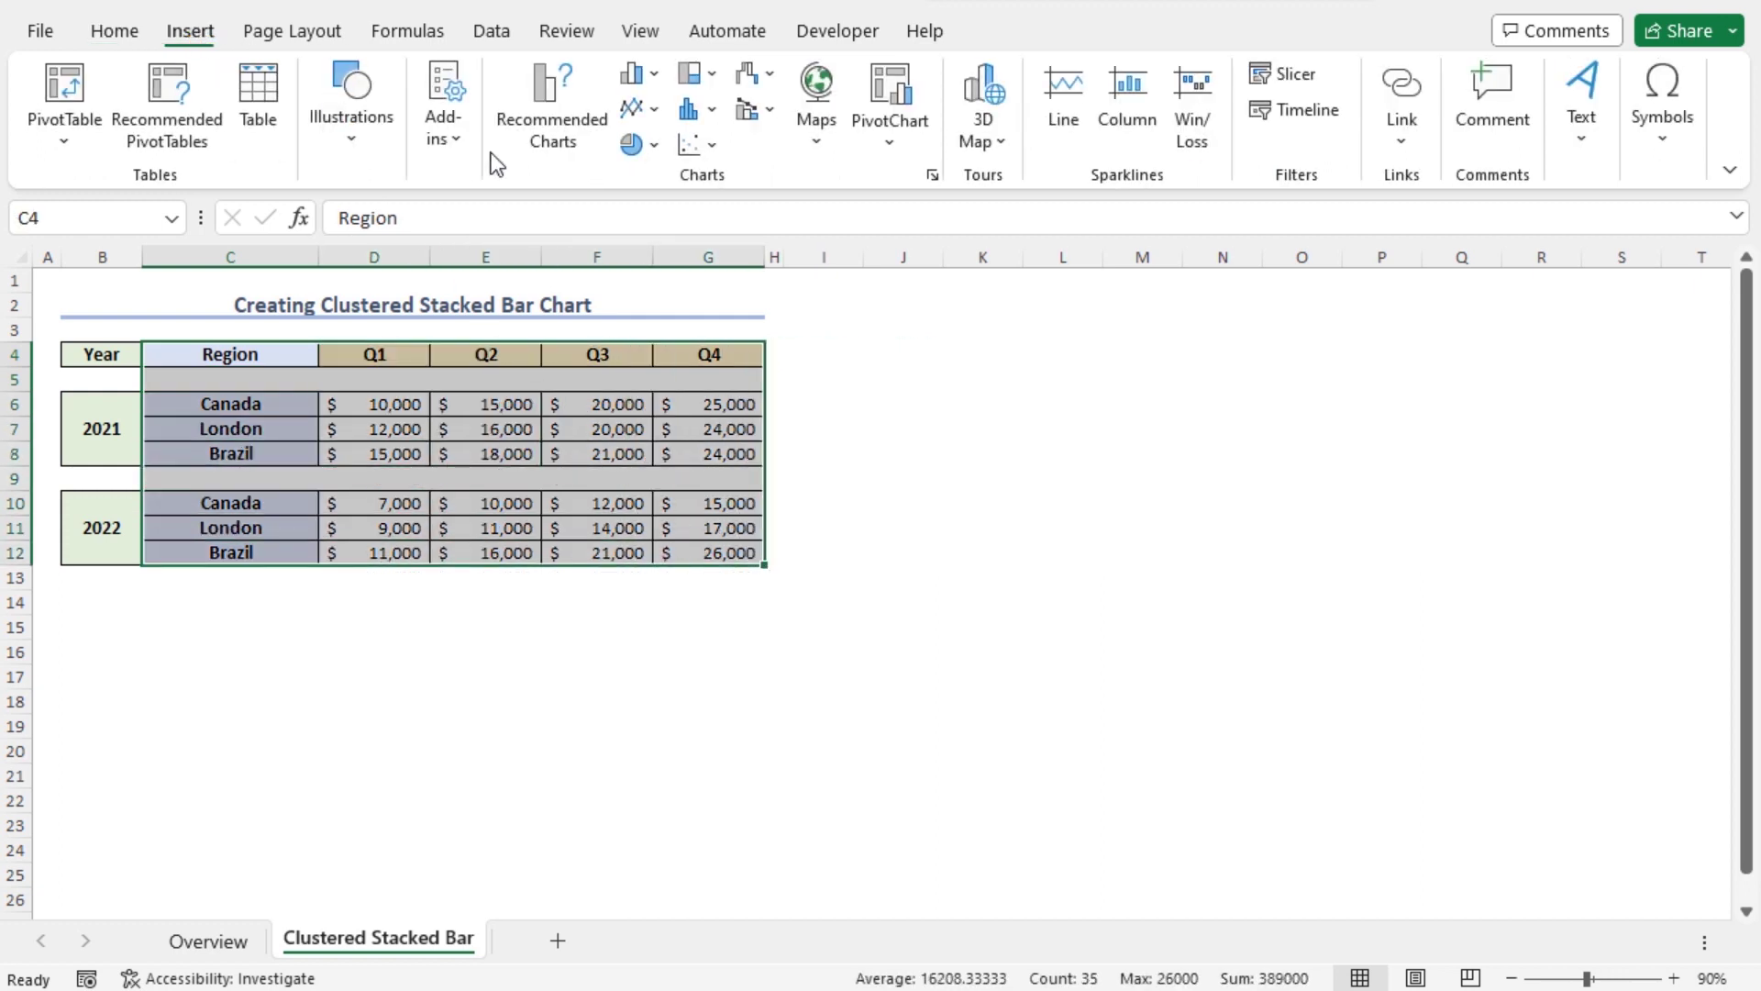
click(646, 75)
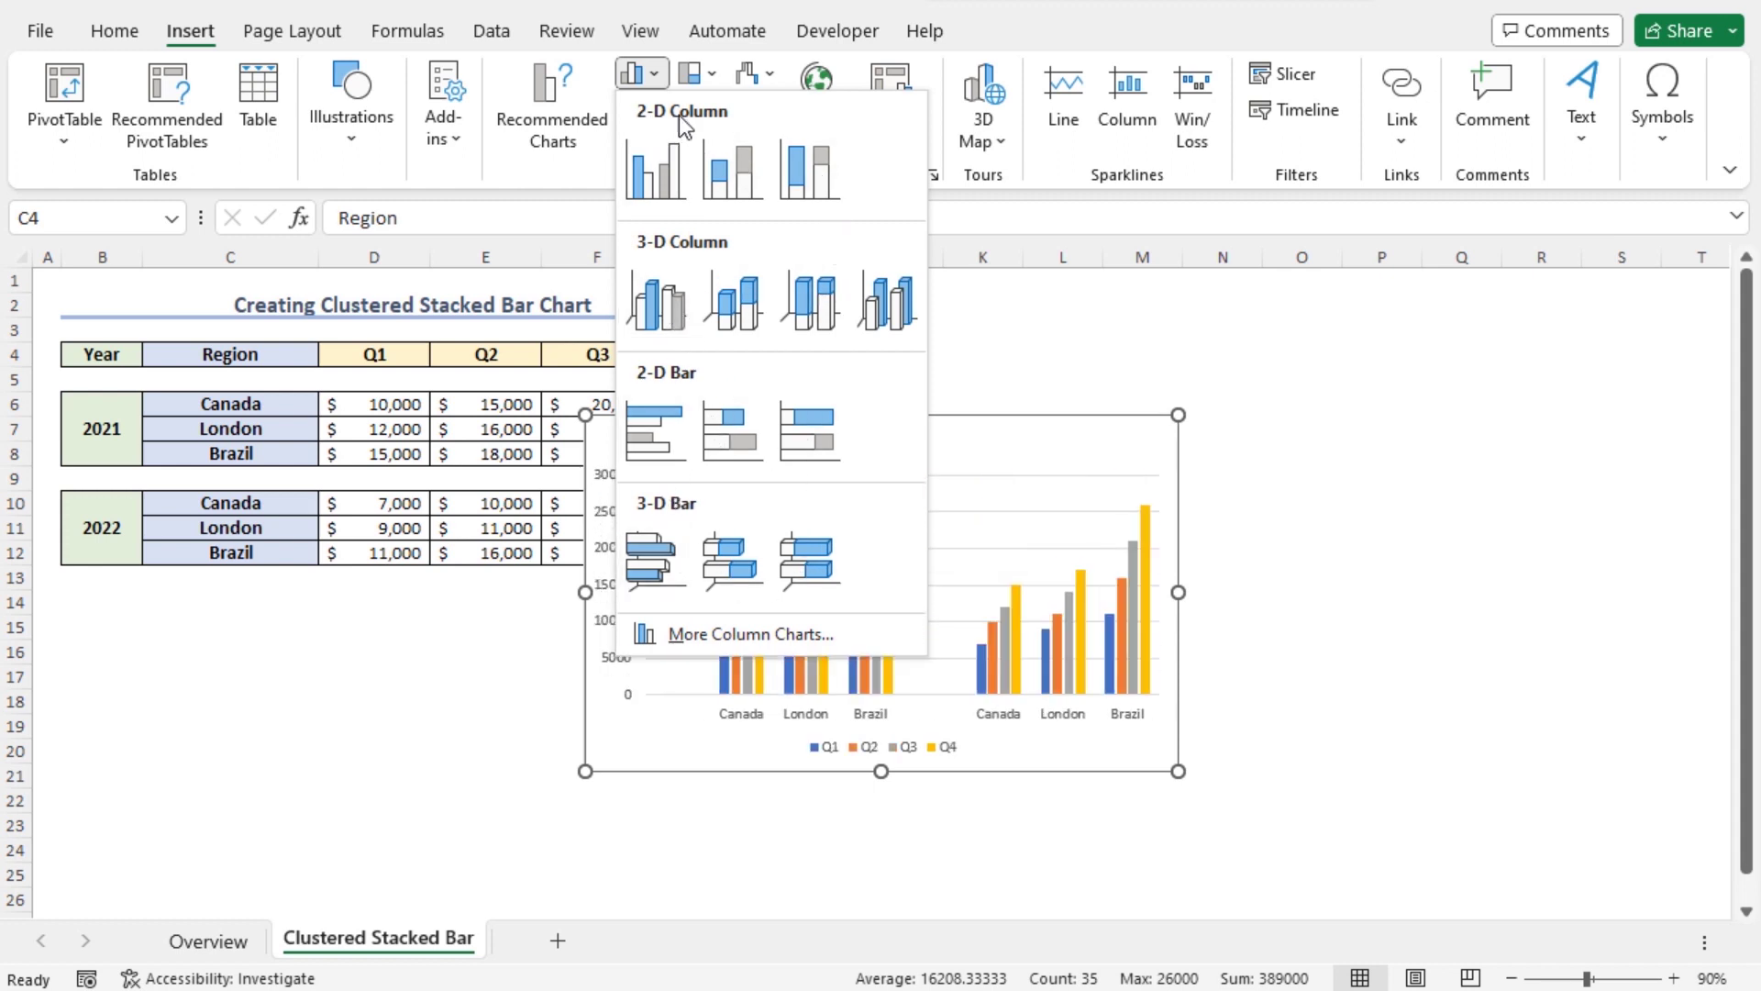
click(725, 177)
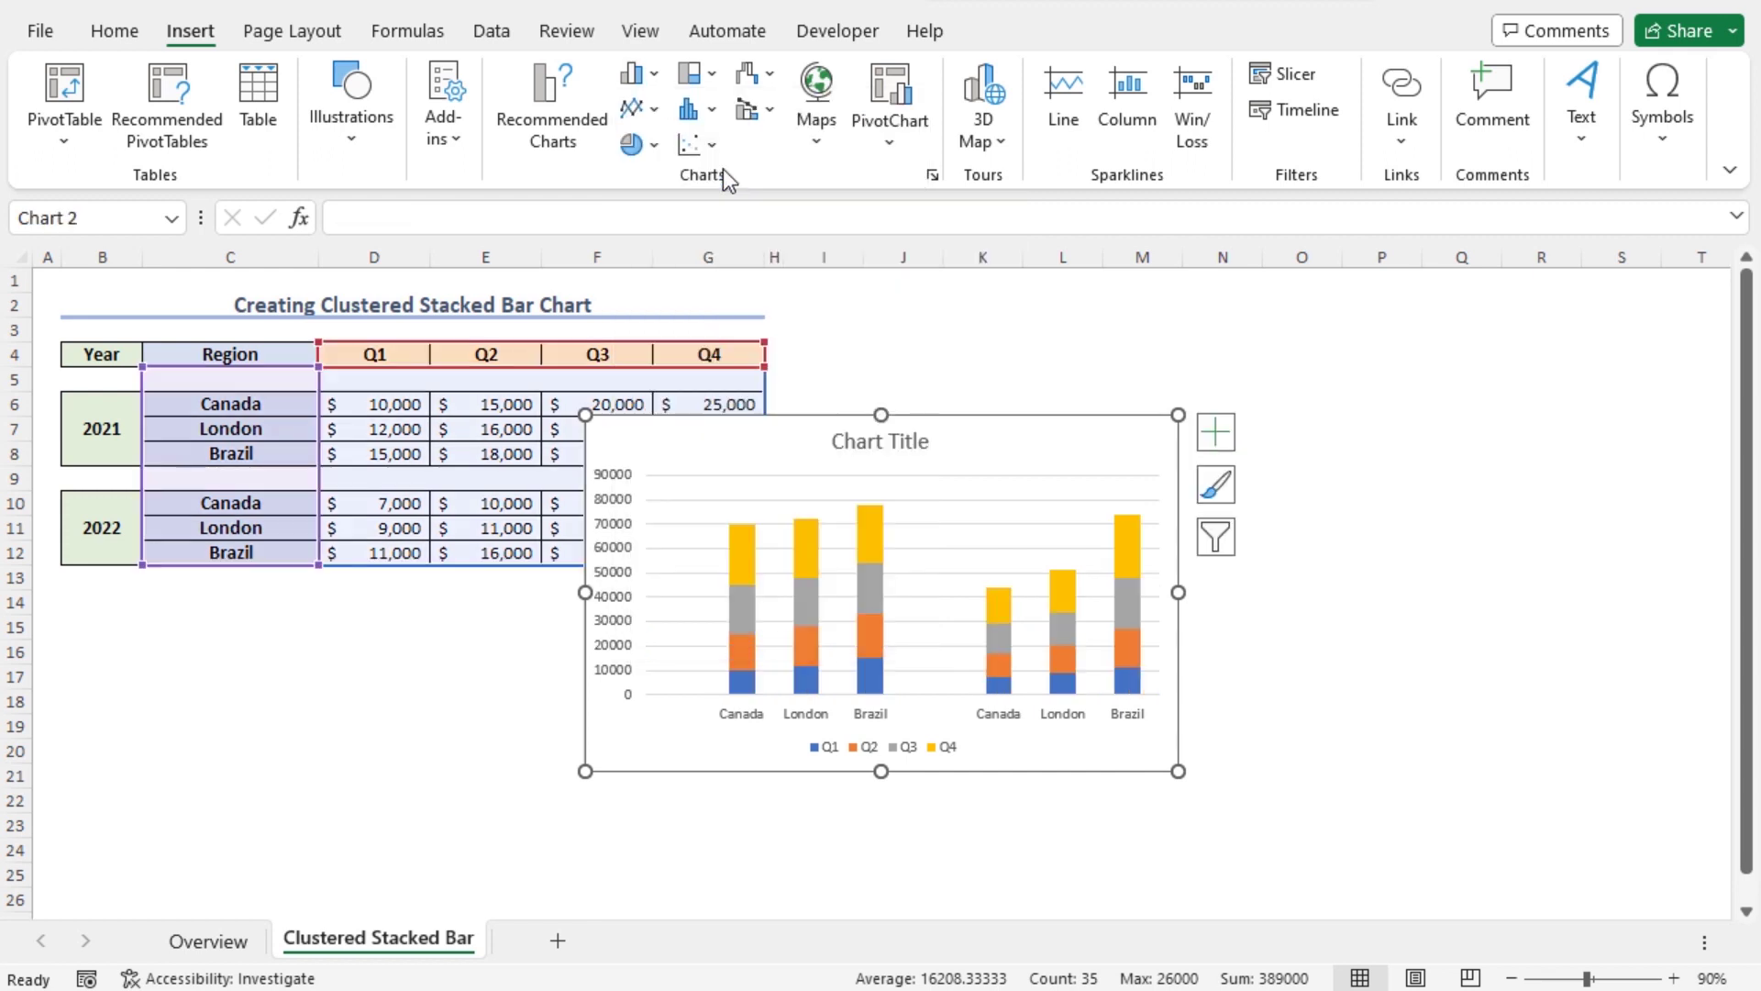
drag(1007, 452, 469, 600)
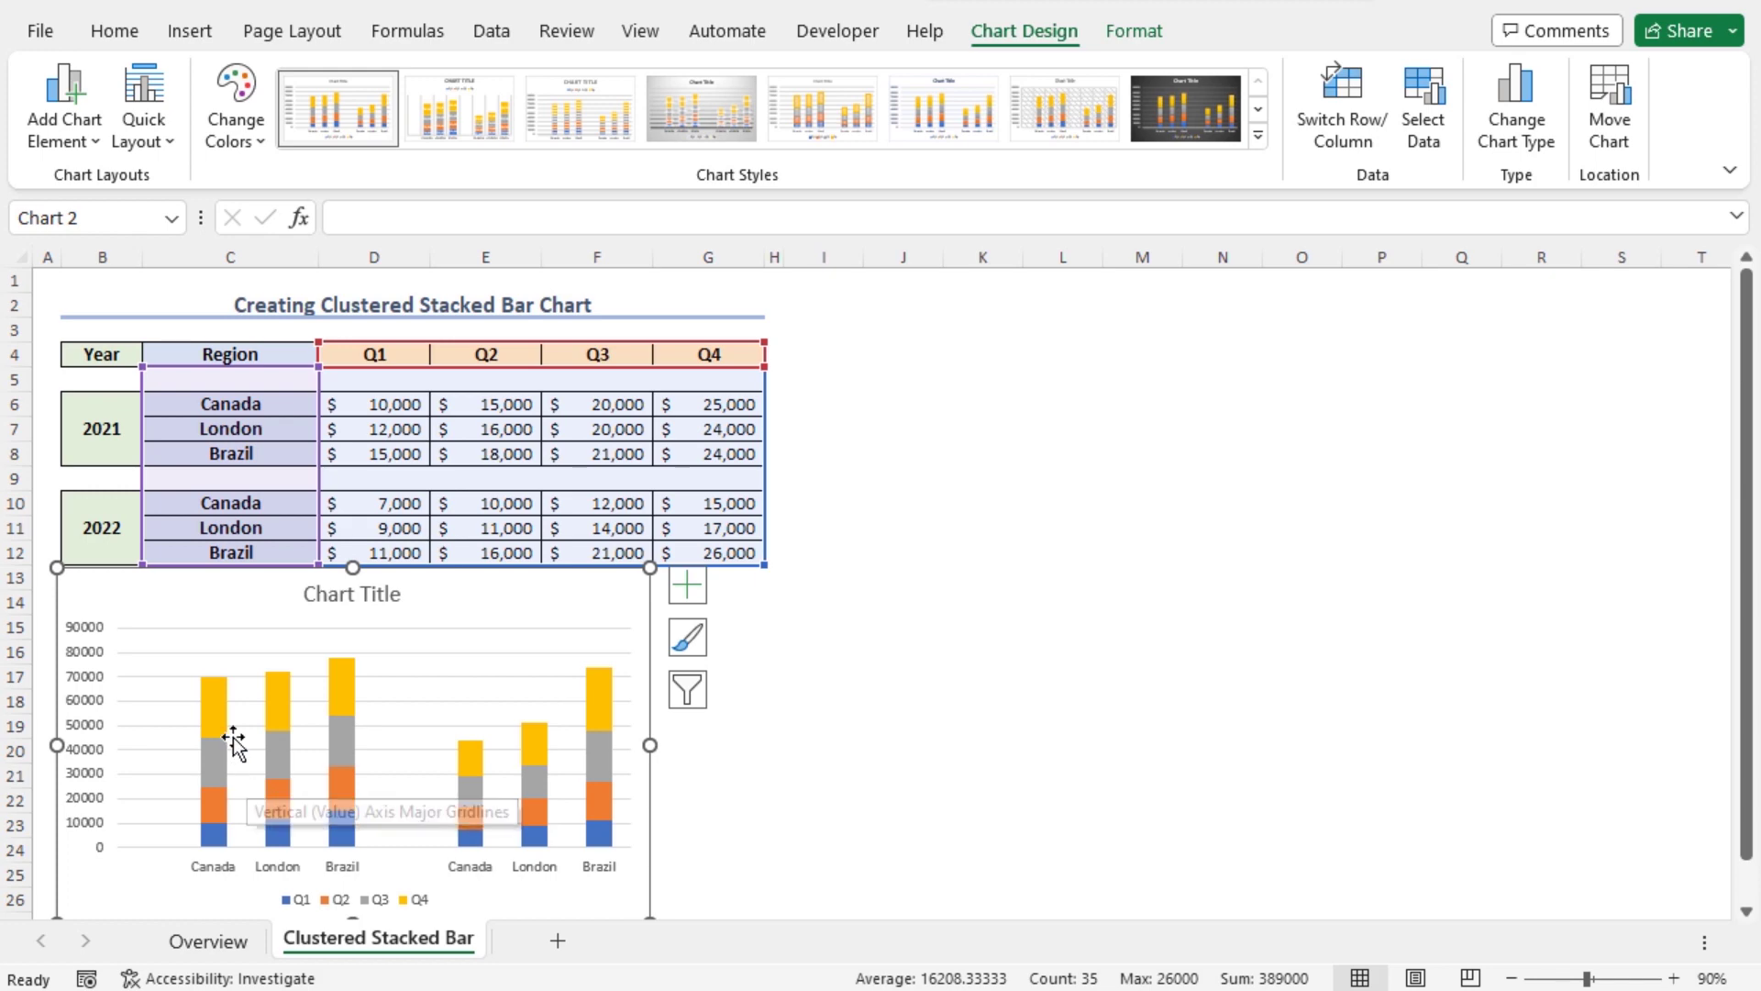
Set the Q4 series' gap width to 0% in Format Data Series.
right_click(213, 714)
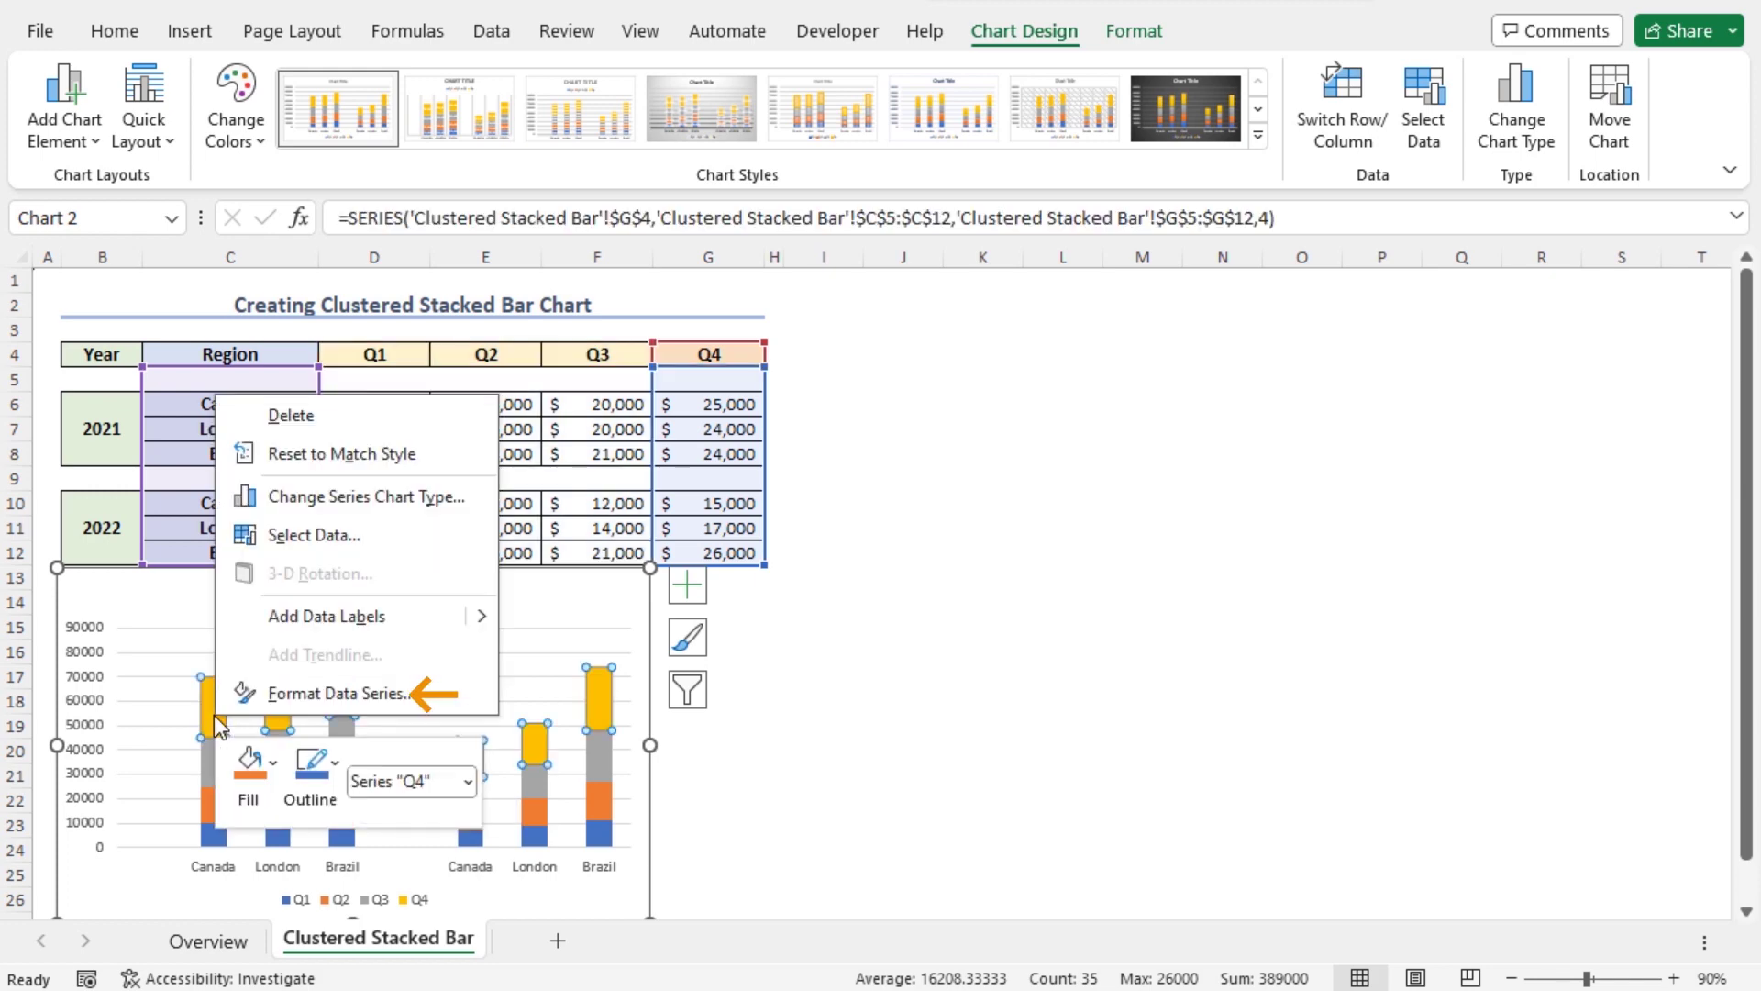
click(310, 694)
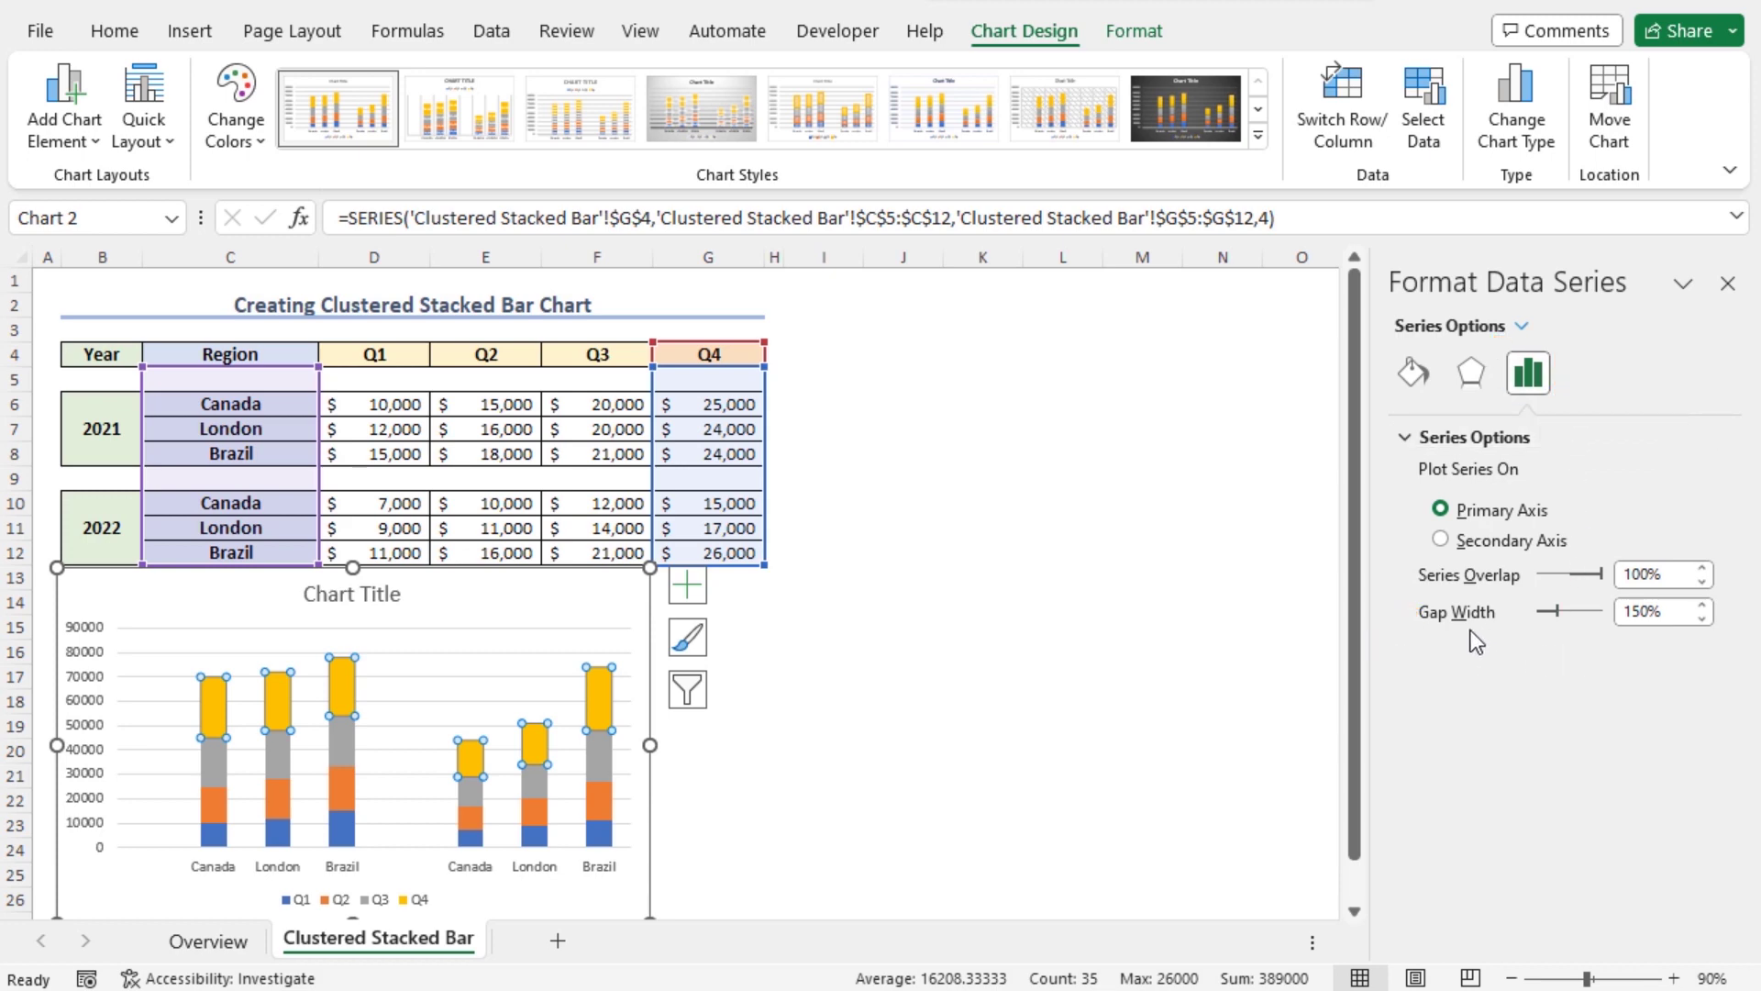
mouse_move(280, 711)
click(1656, 612)
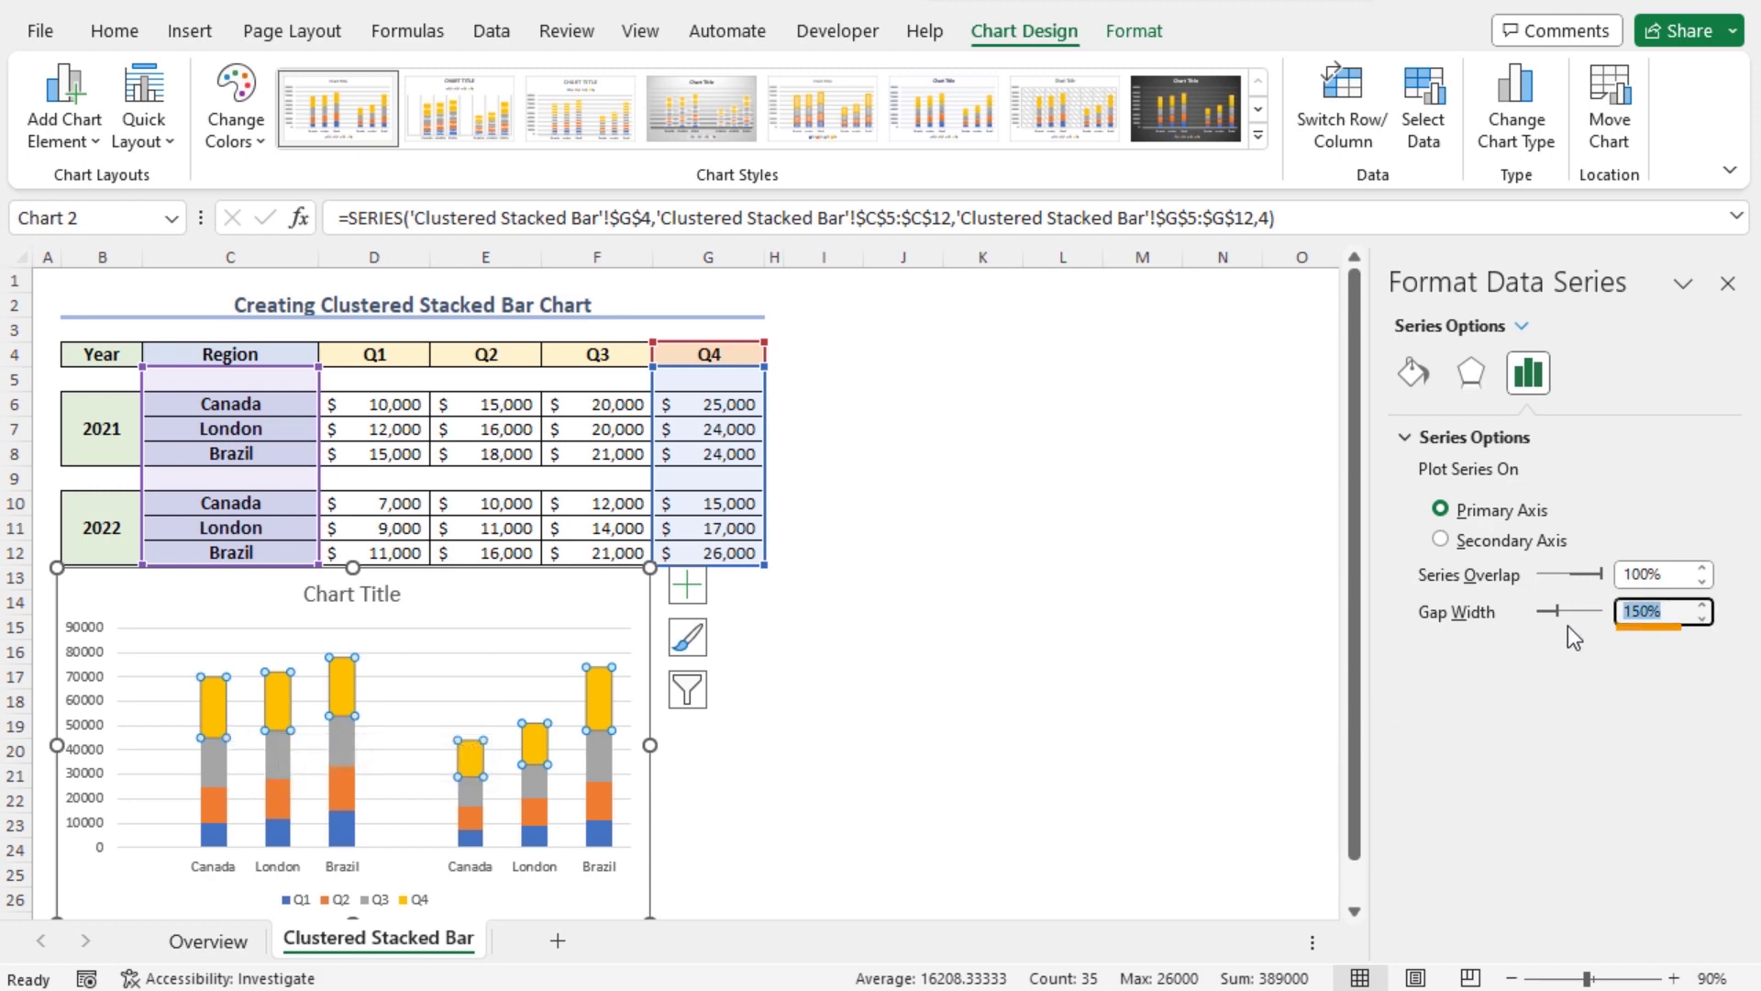
text(0)
key(Return)
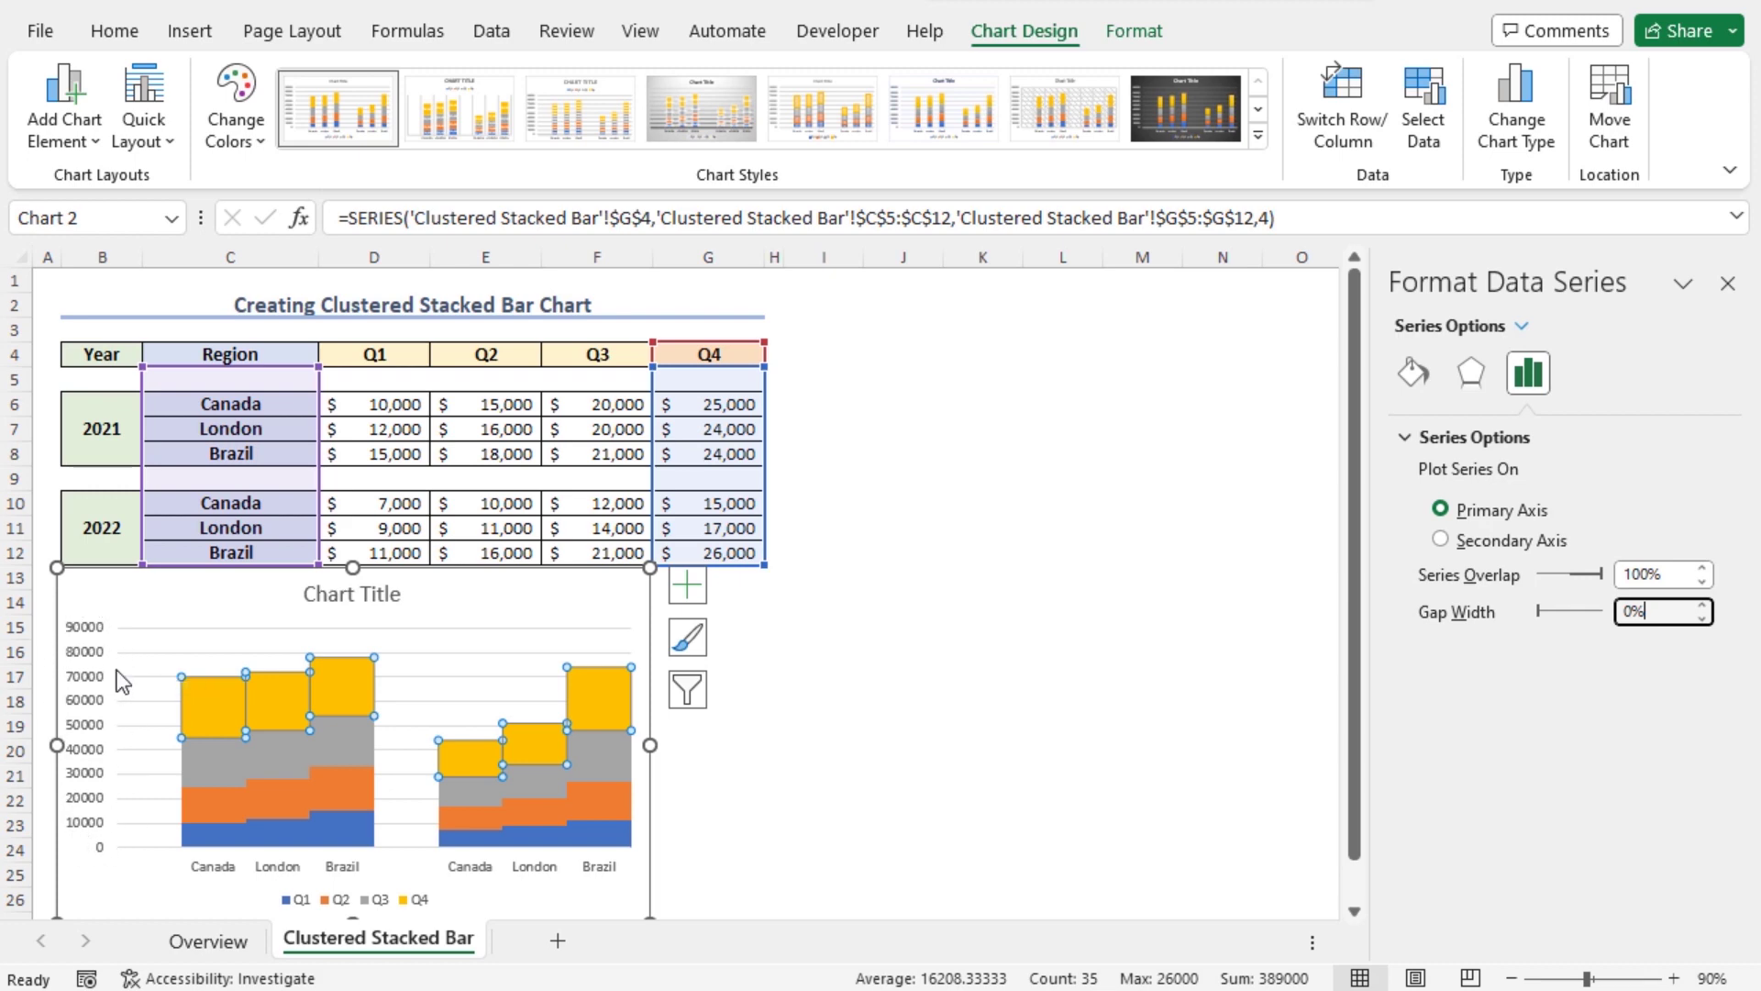
Give the vertical value axis a maximum bound of 80000.
click(1526, 323)
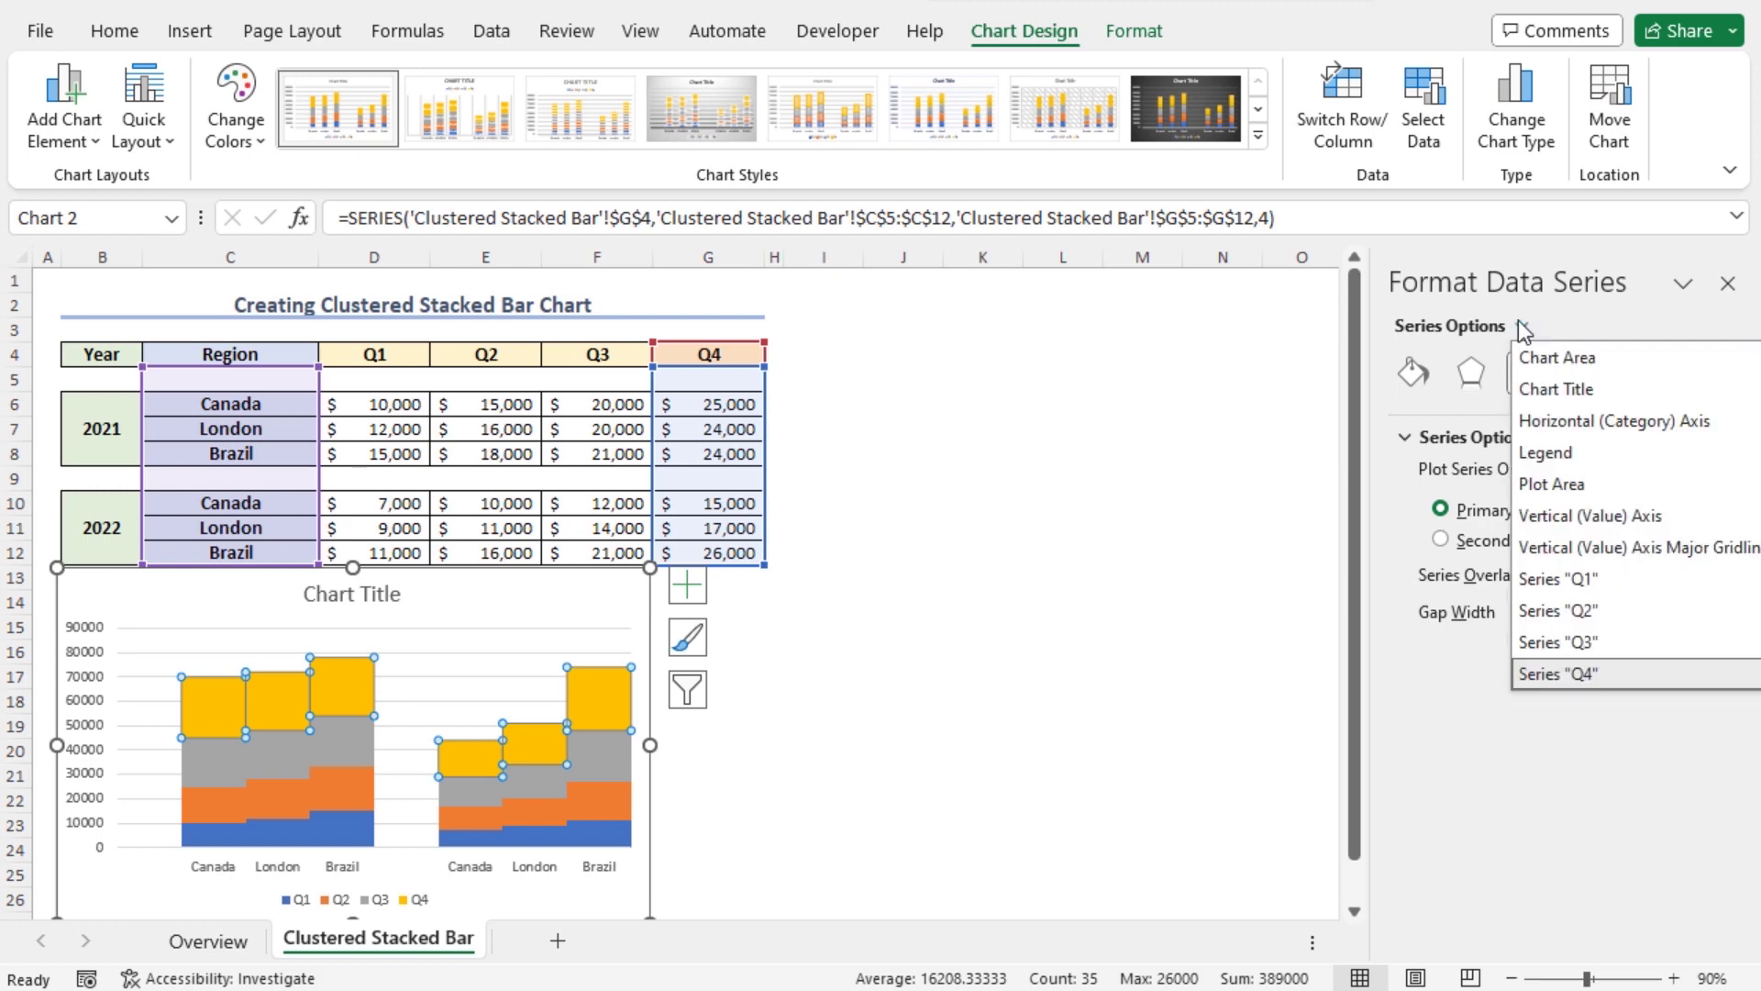
click(1532, 516)
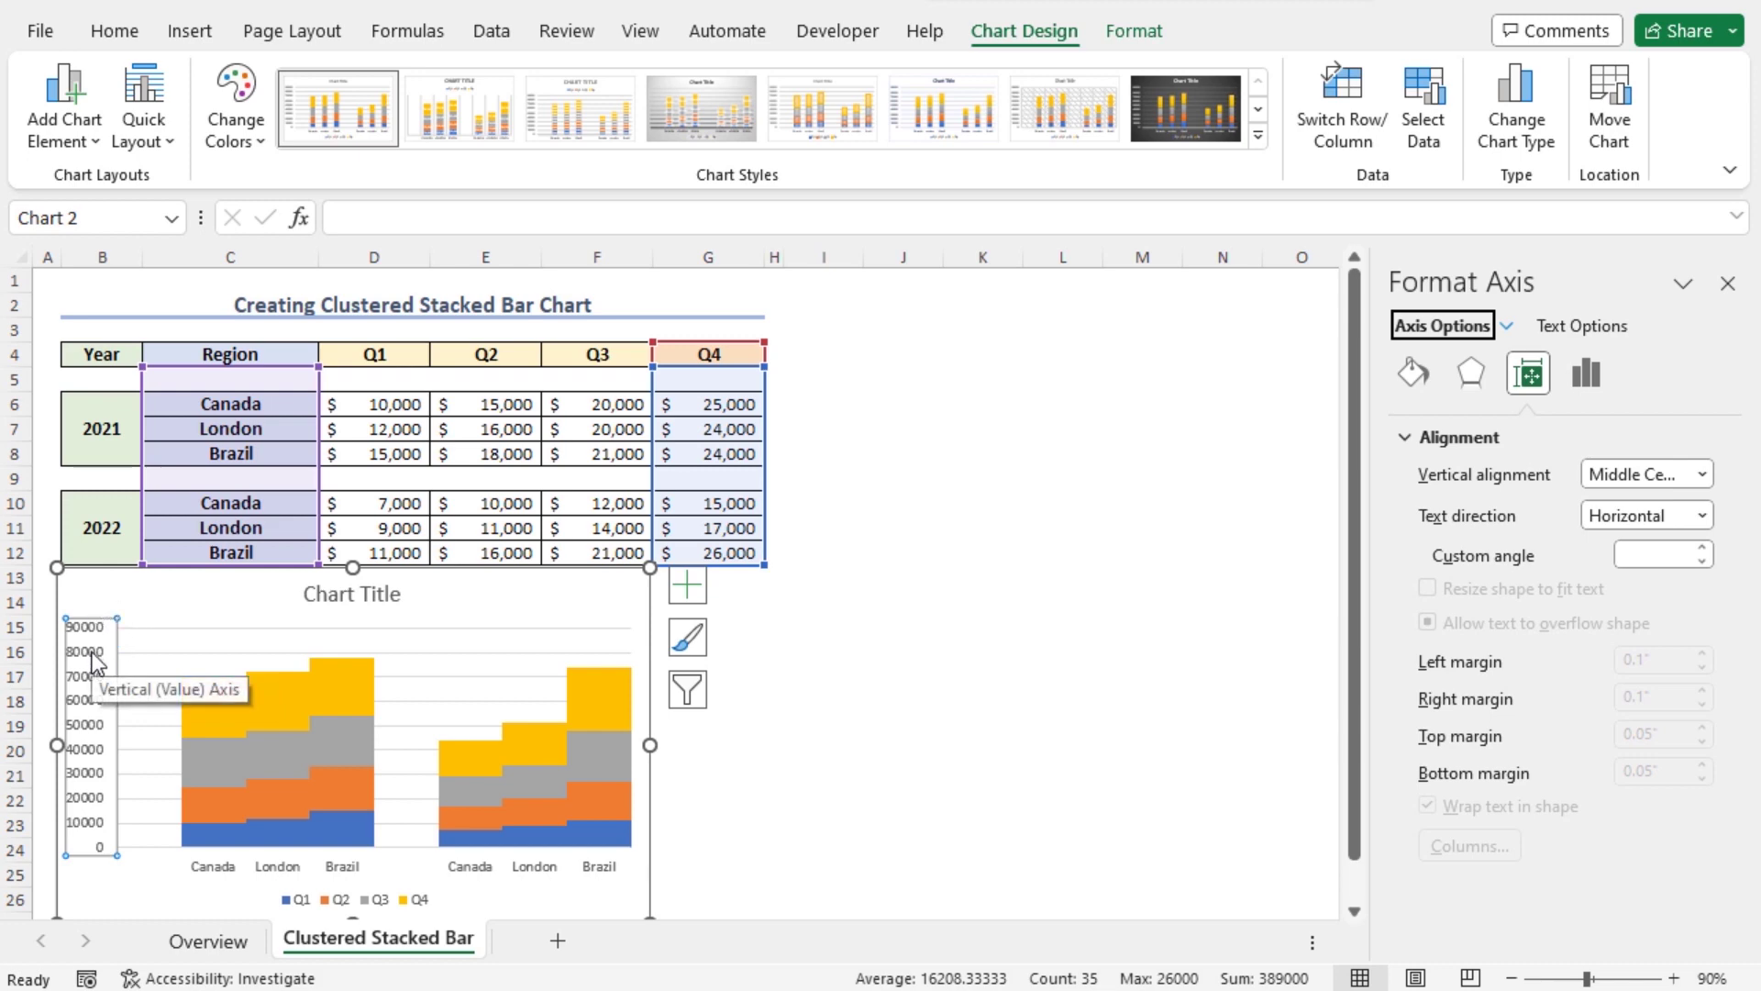
click(1590, 376)
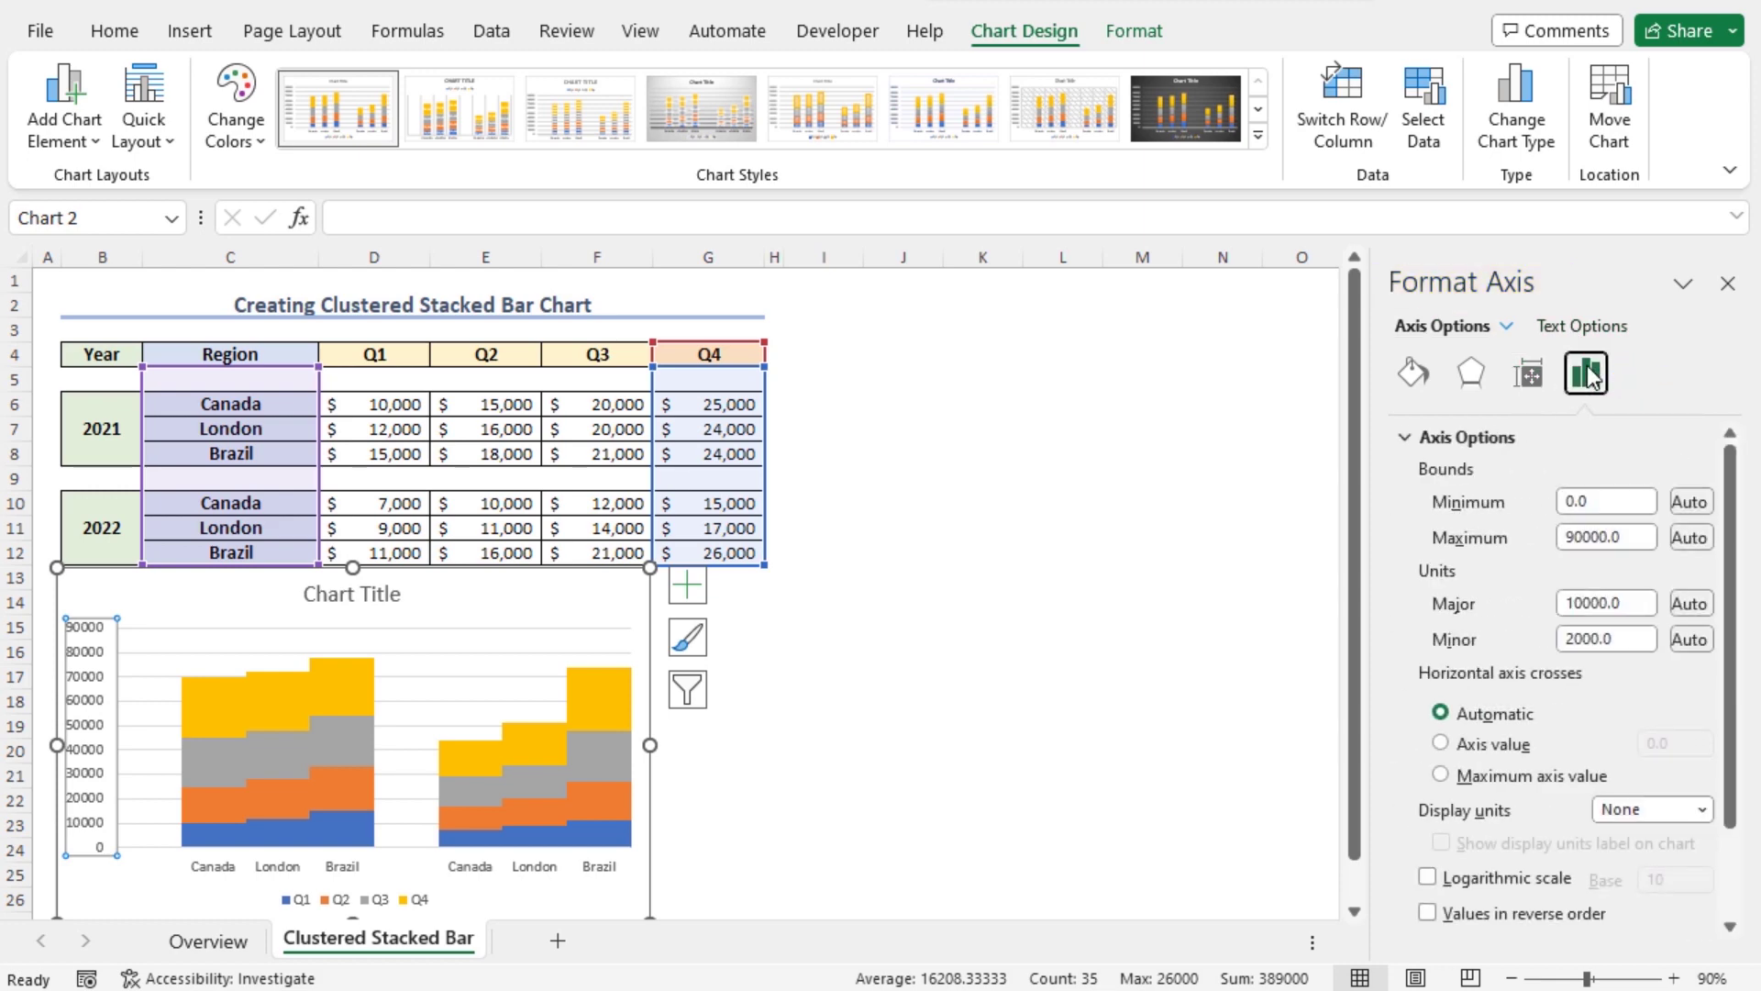
click(1575, 537)
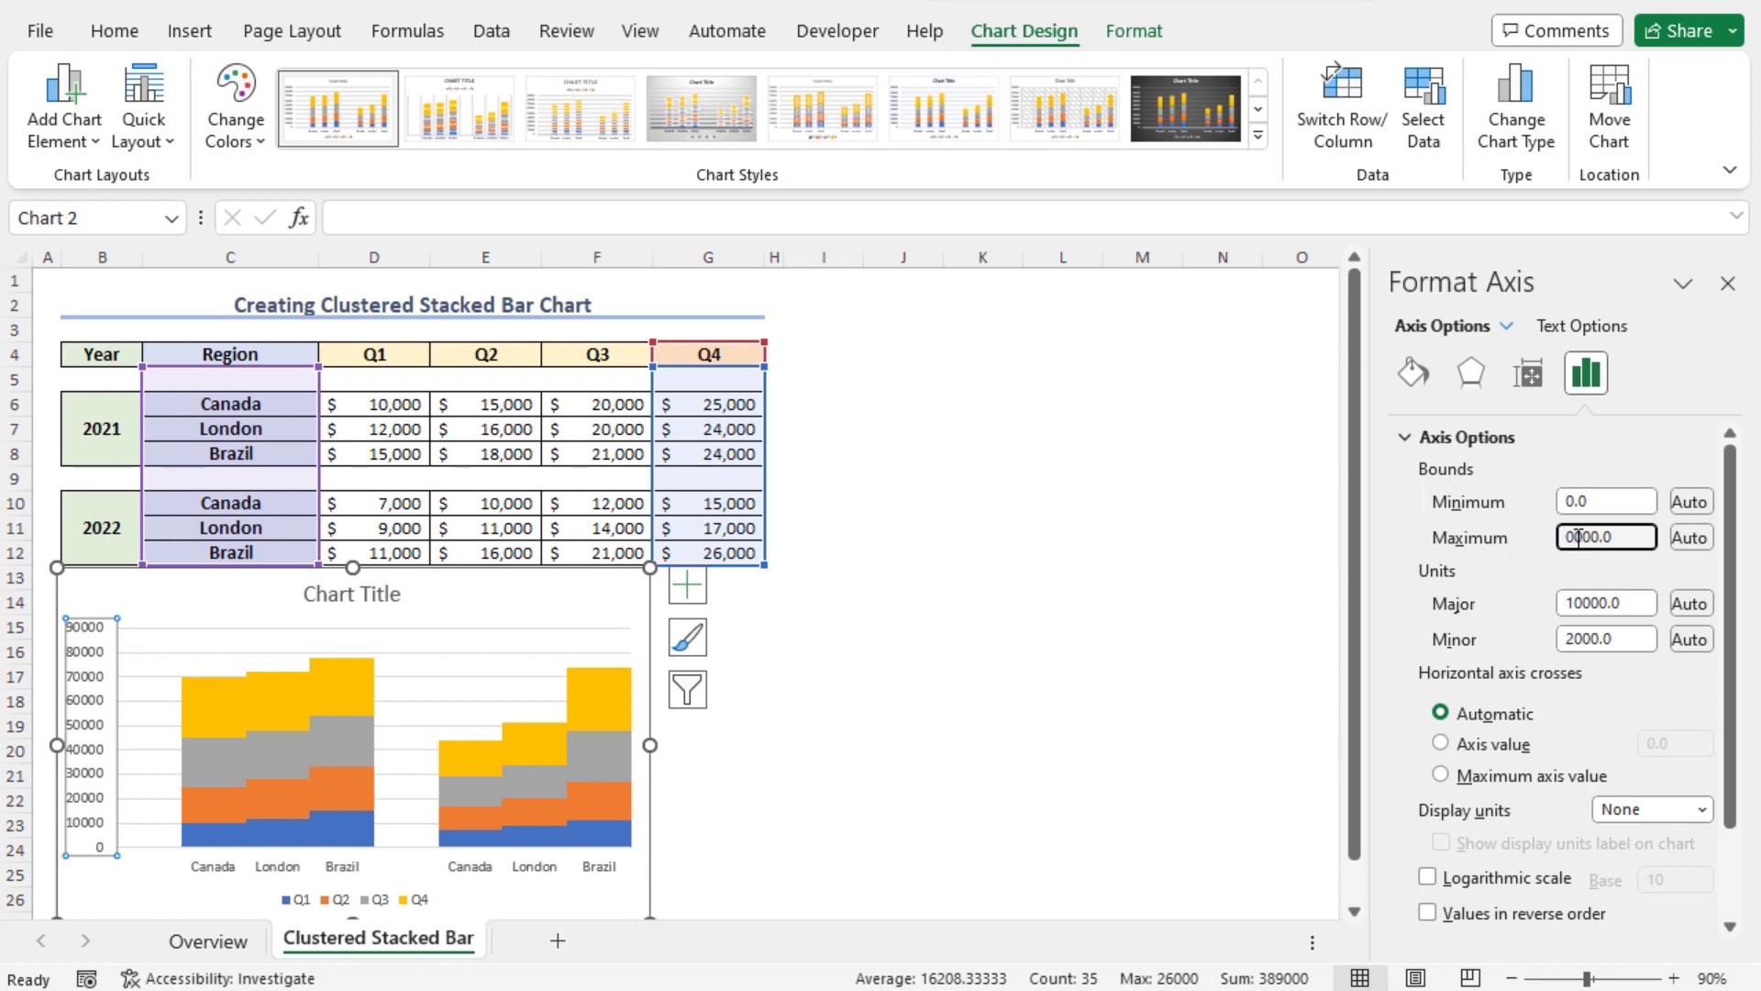
key(Return)
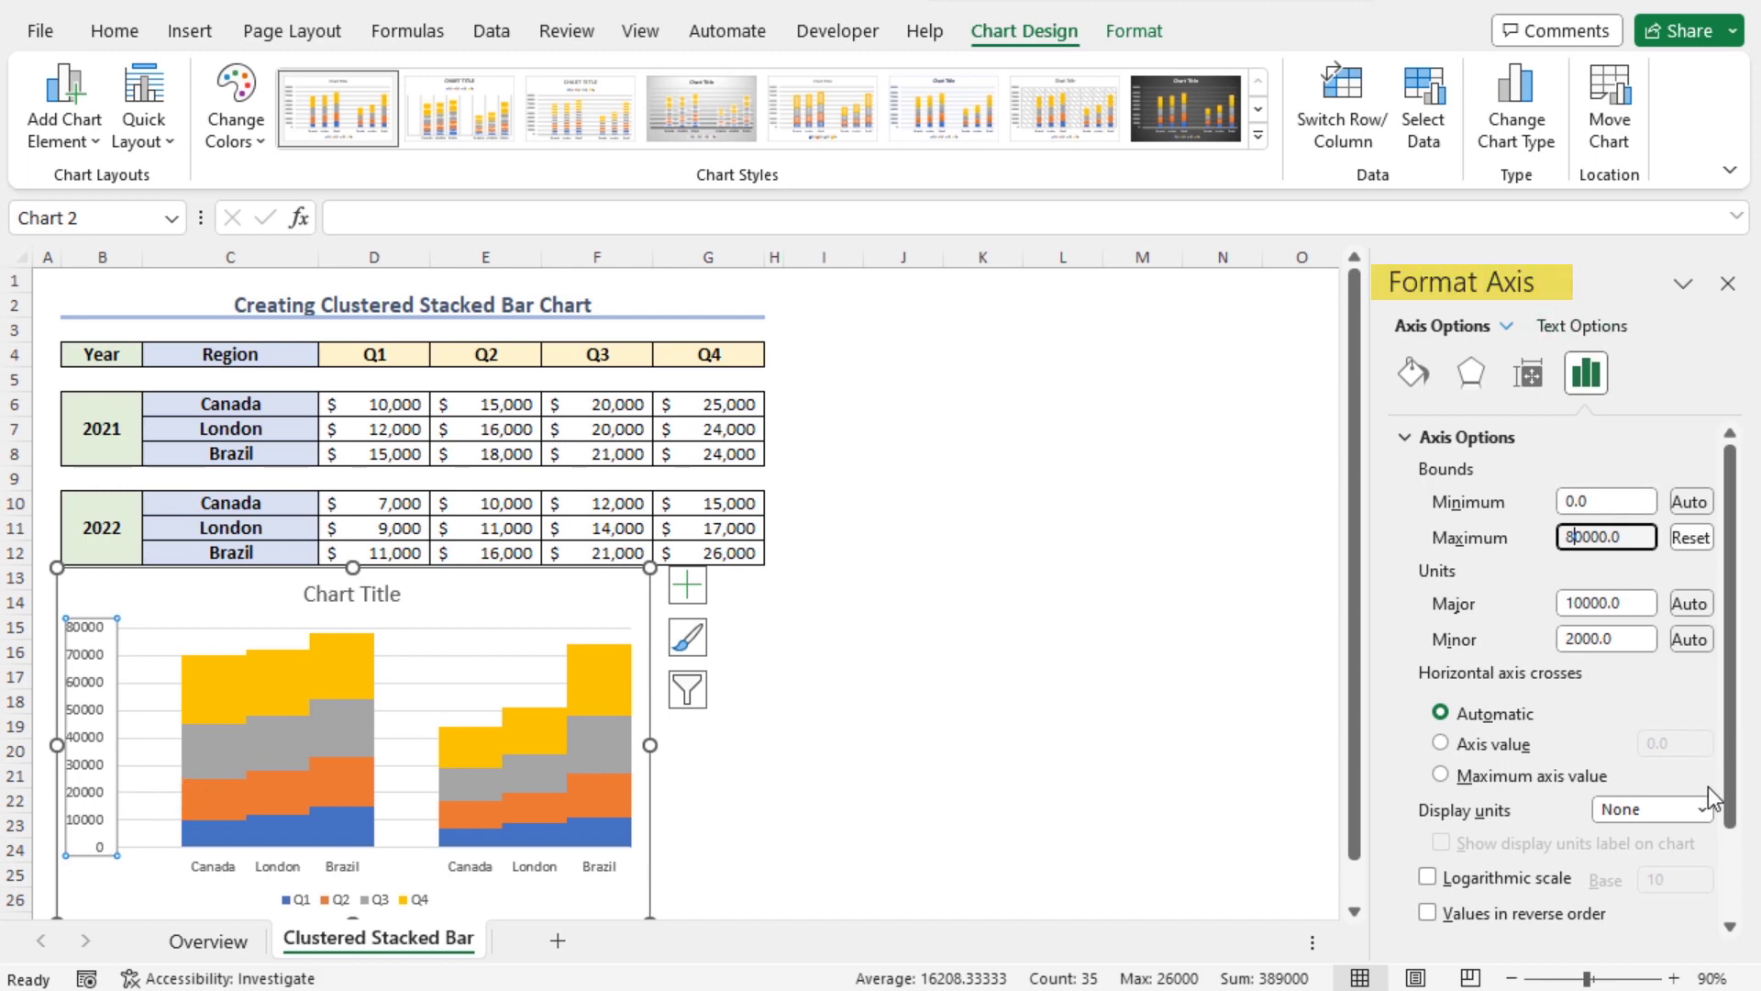
scroll(1708, 785, down, 2)
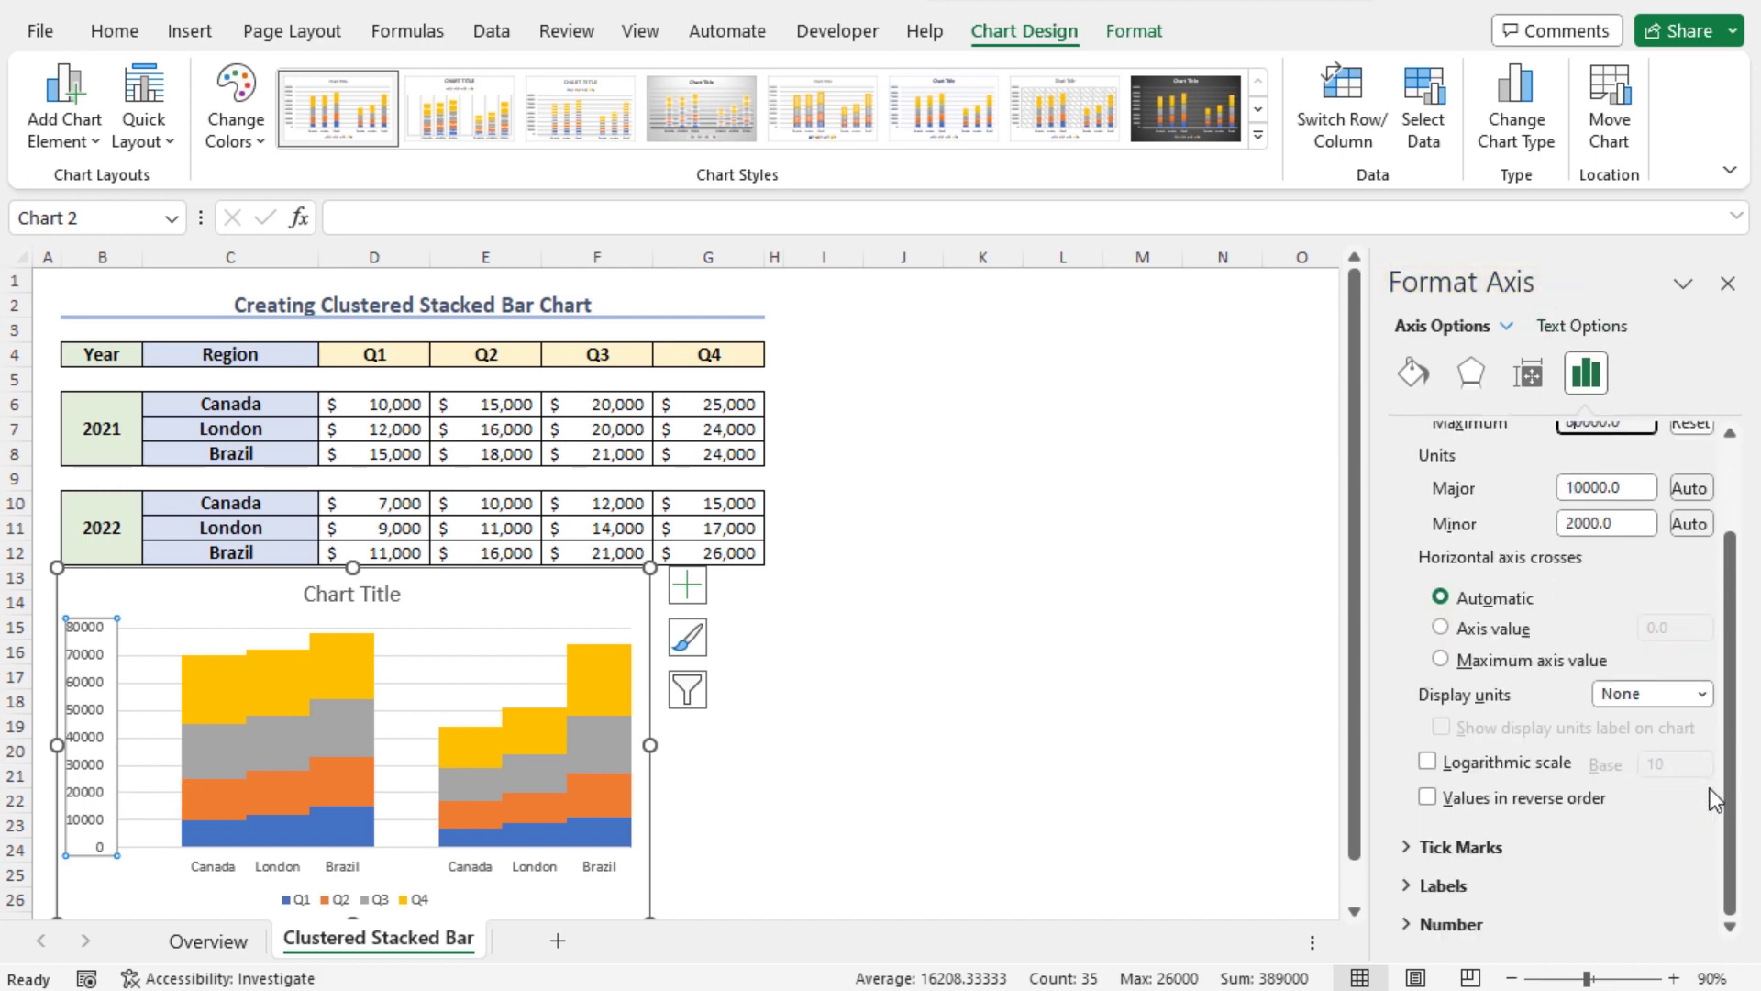
Format the value axis labels as Currency with 0 decimal places.
click(1409, 927)
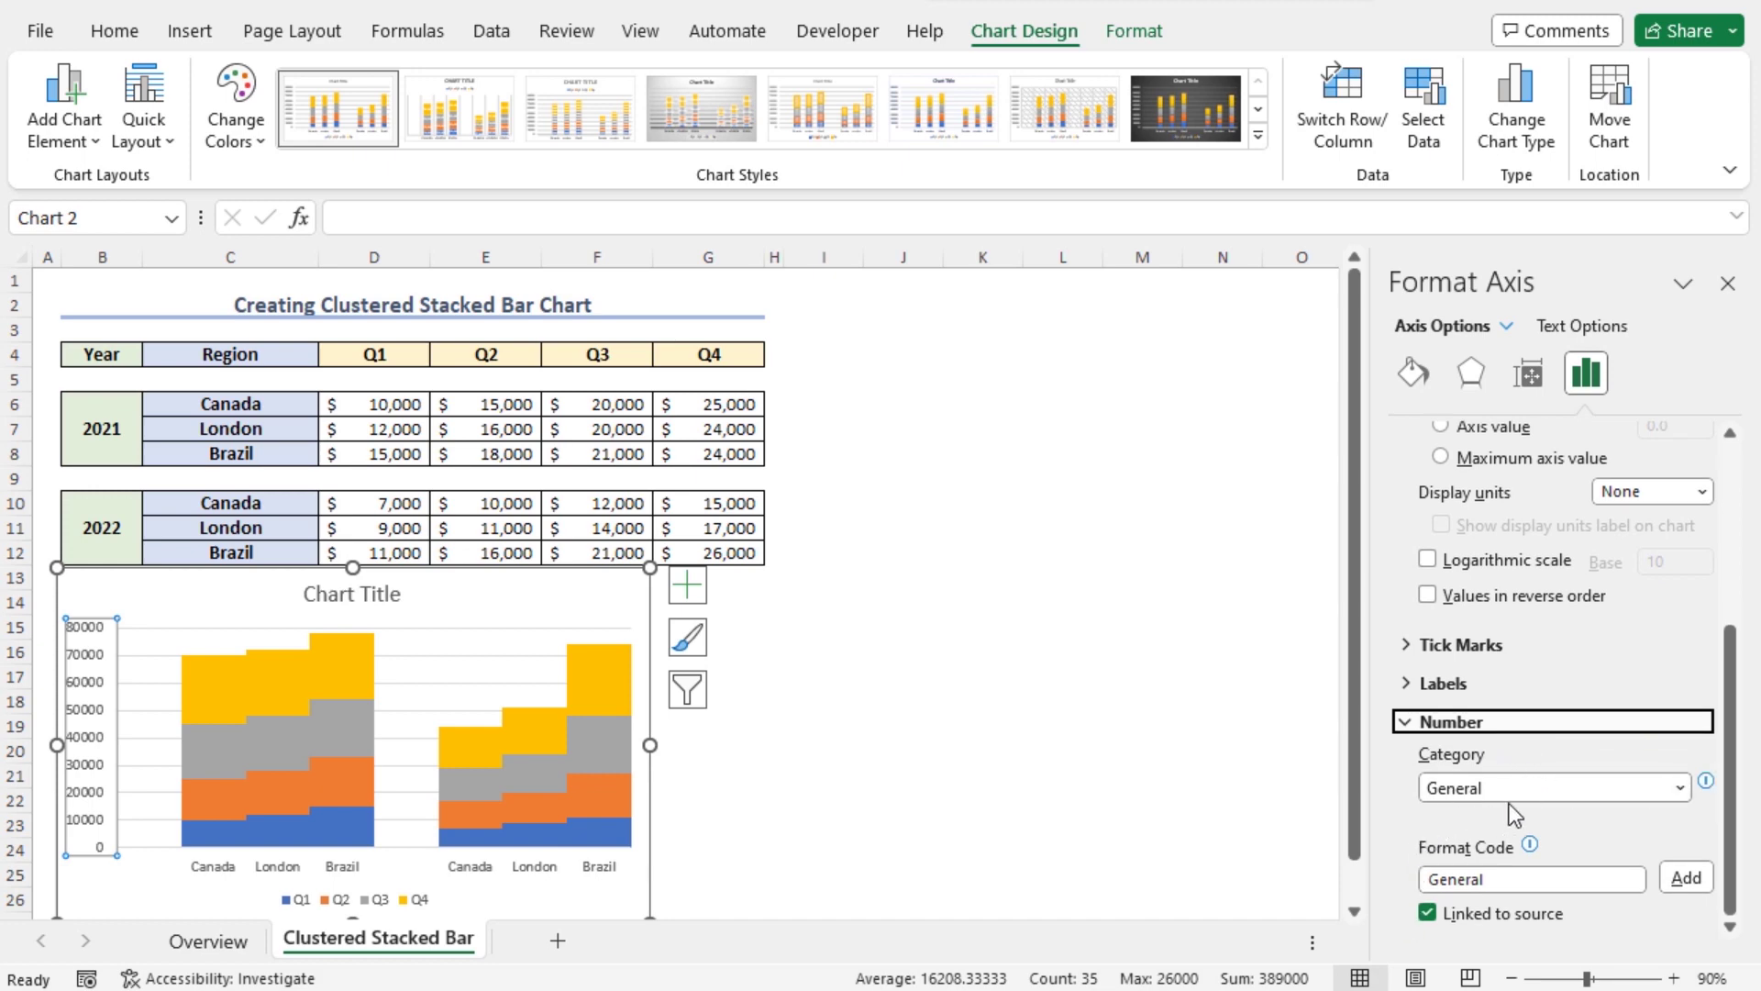
click(1681, 787)
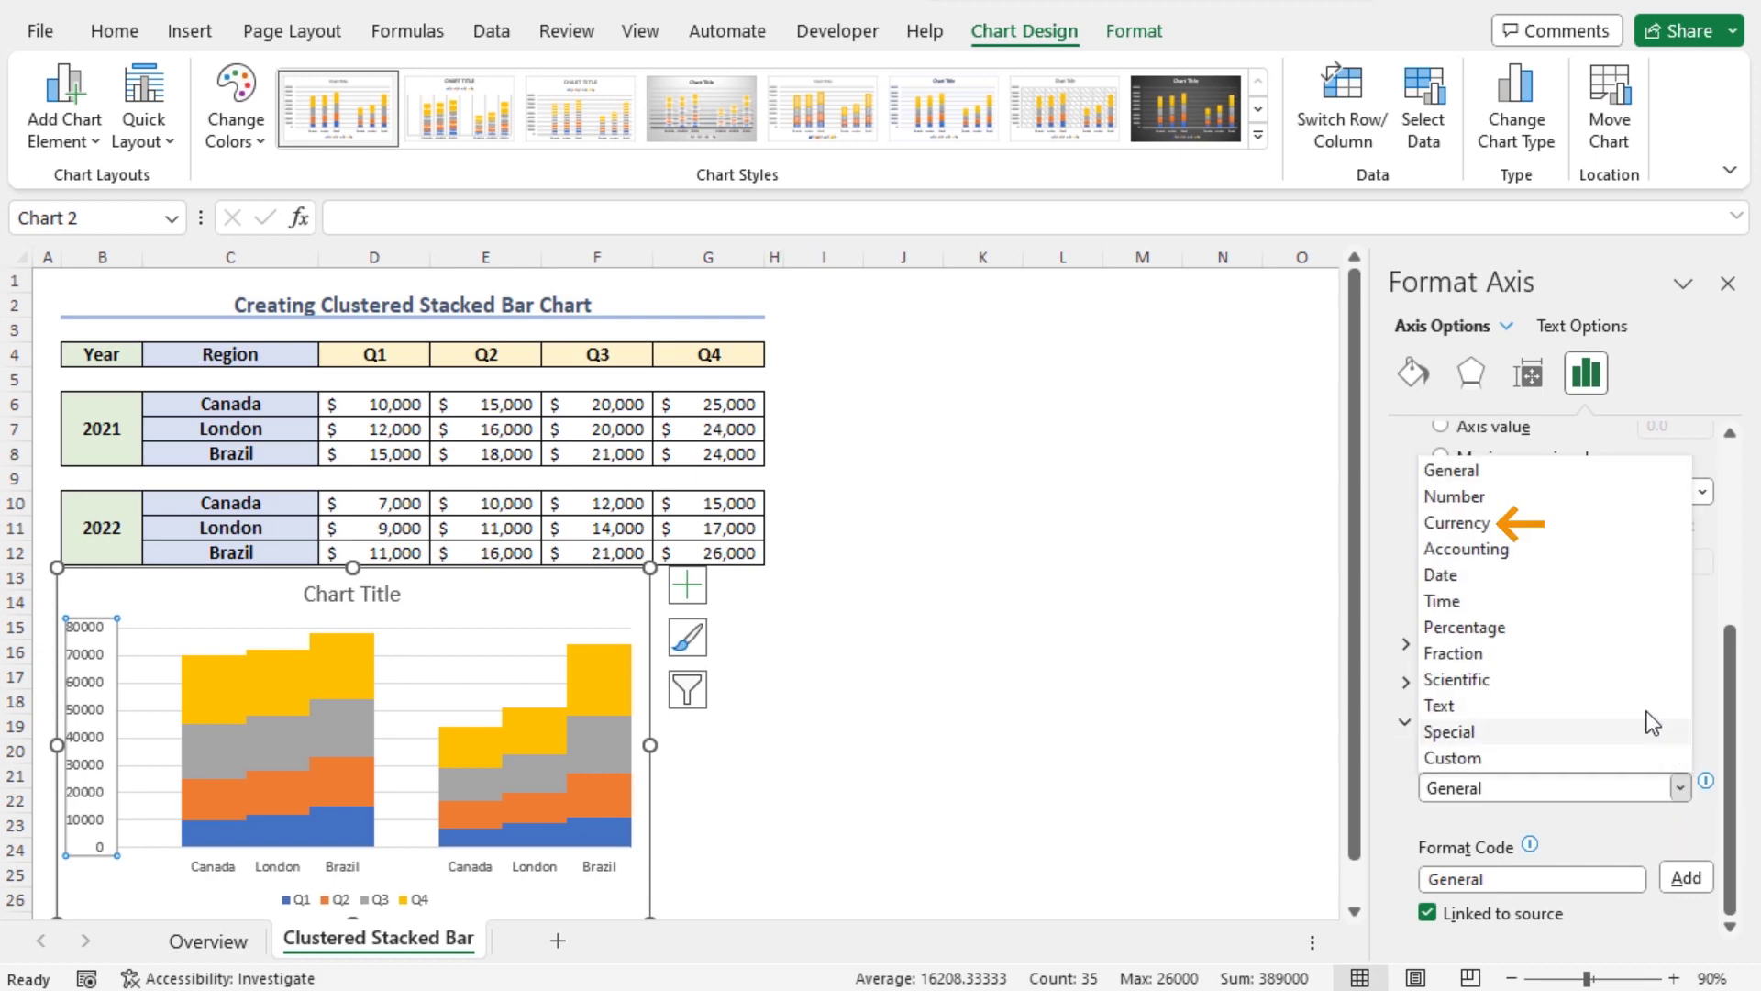
click(1506, 524)
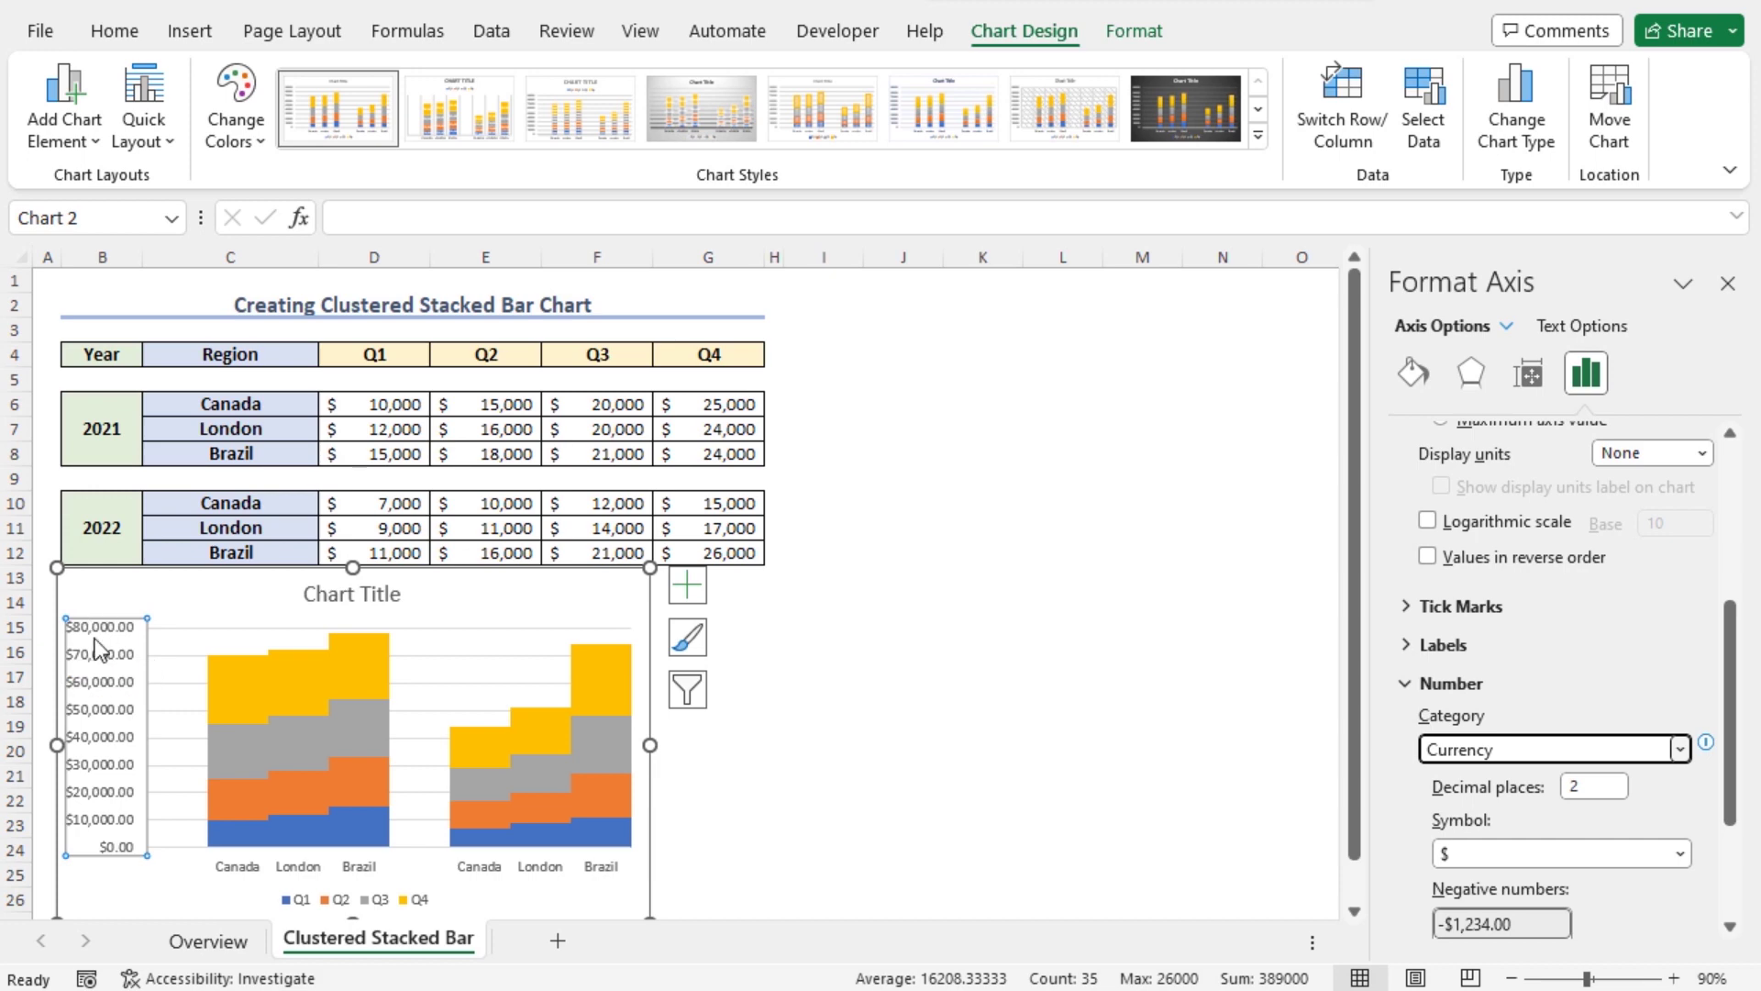
click(1580, 787)
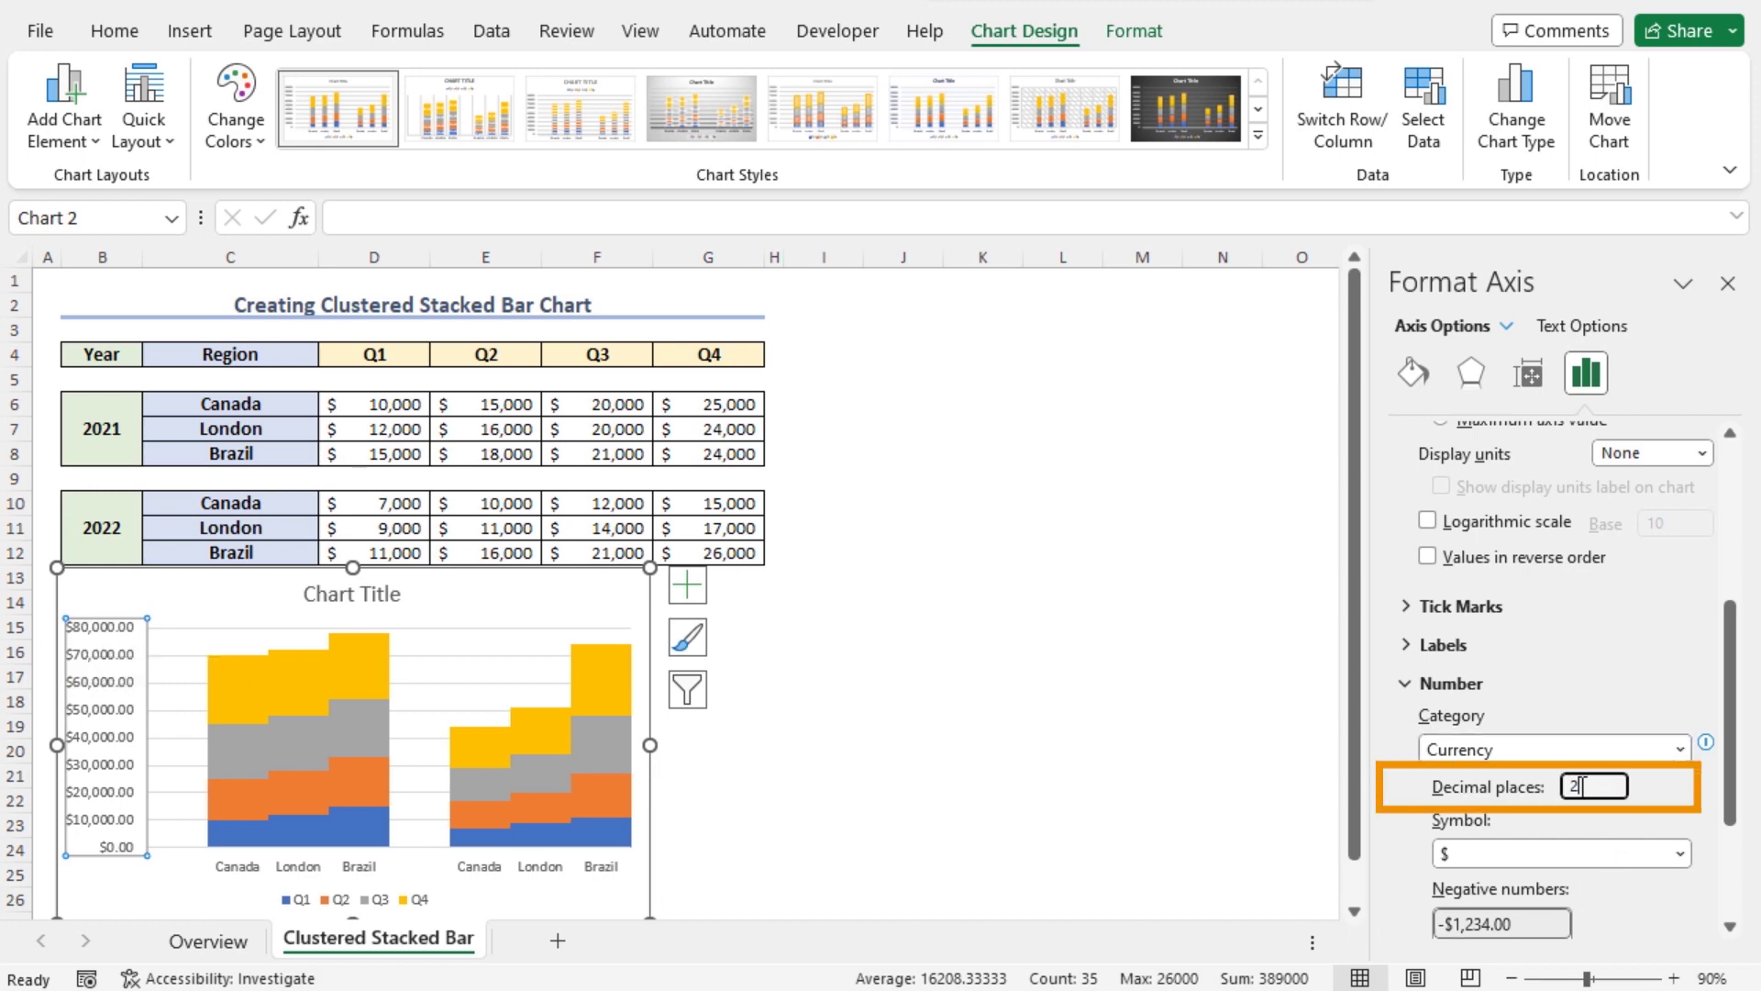
drag(1579, 786, 1560, 787)
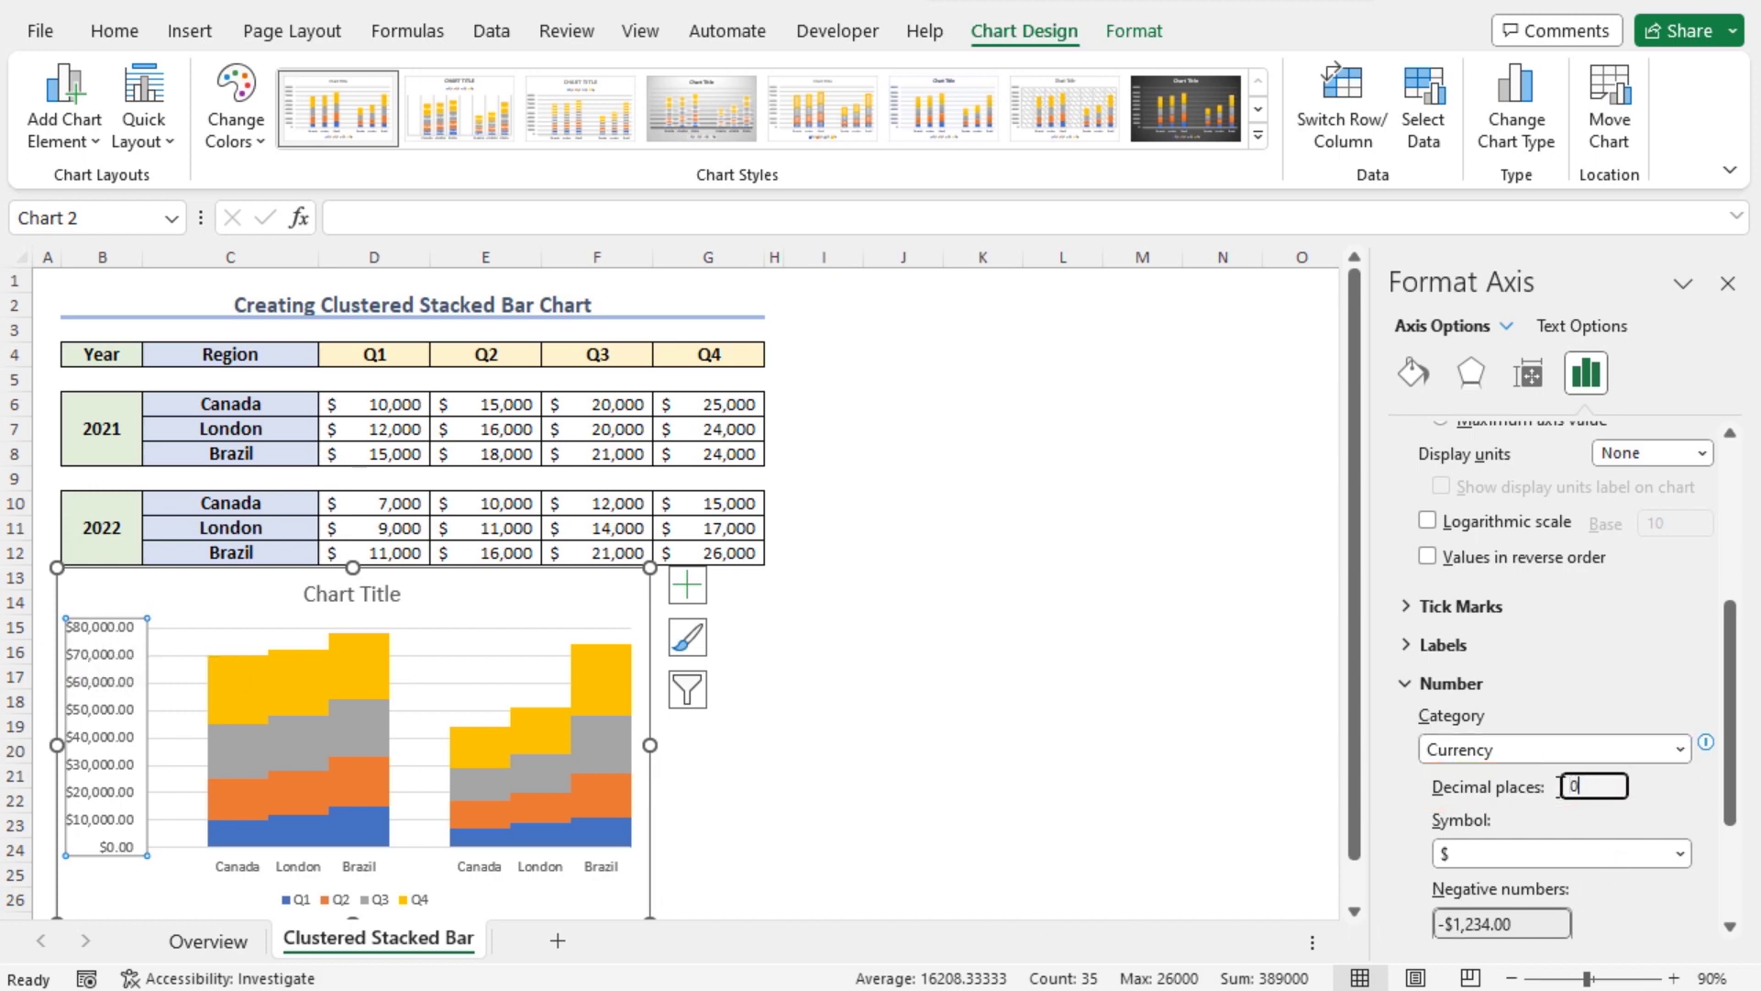
text(0)
key(Return)
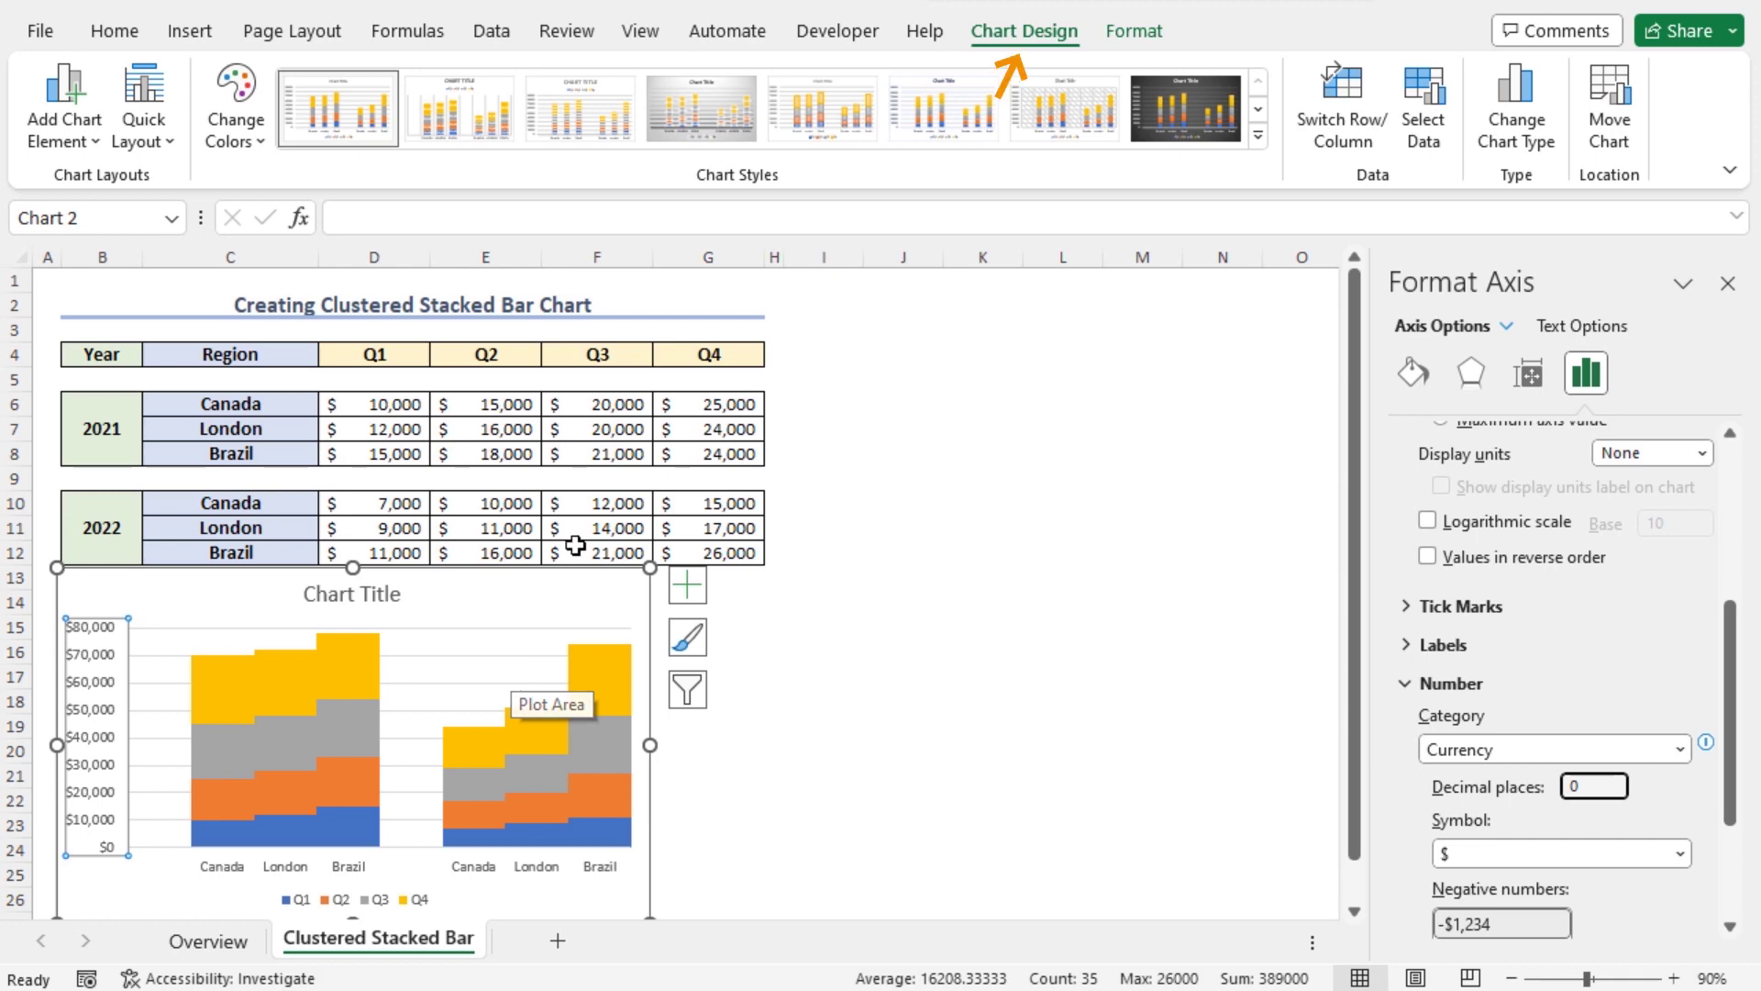
click(1012, 37)
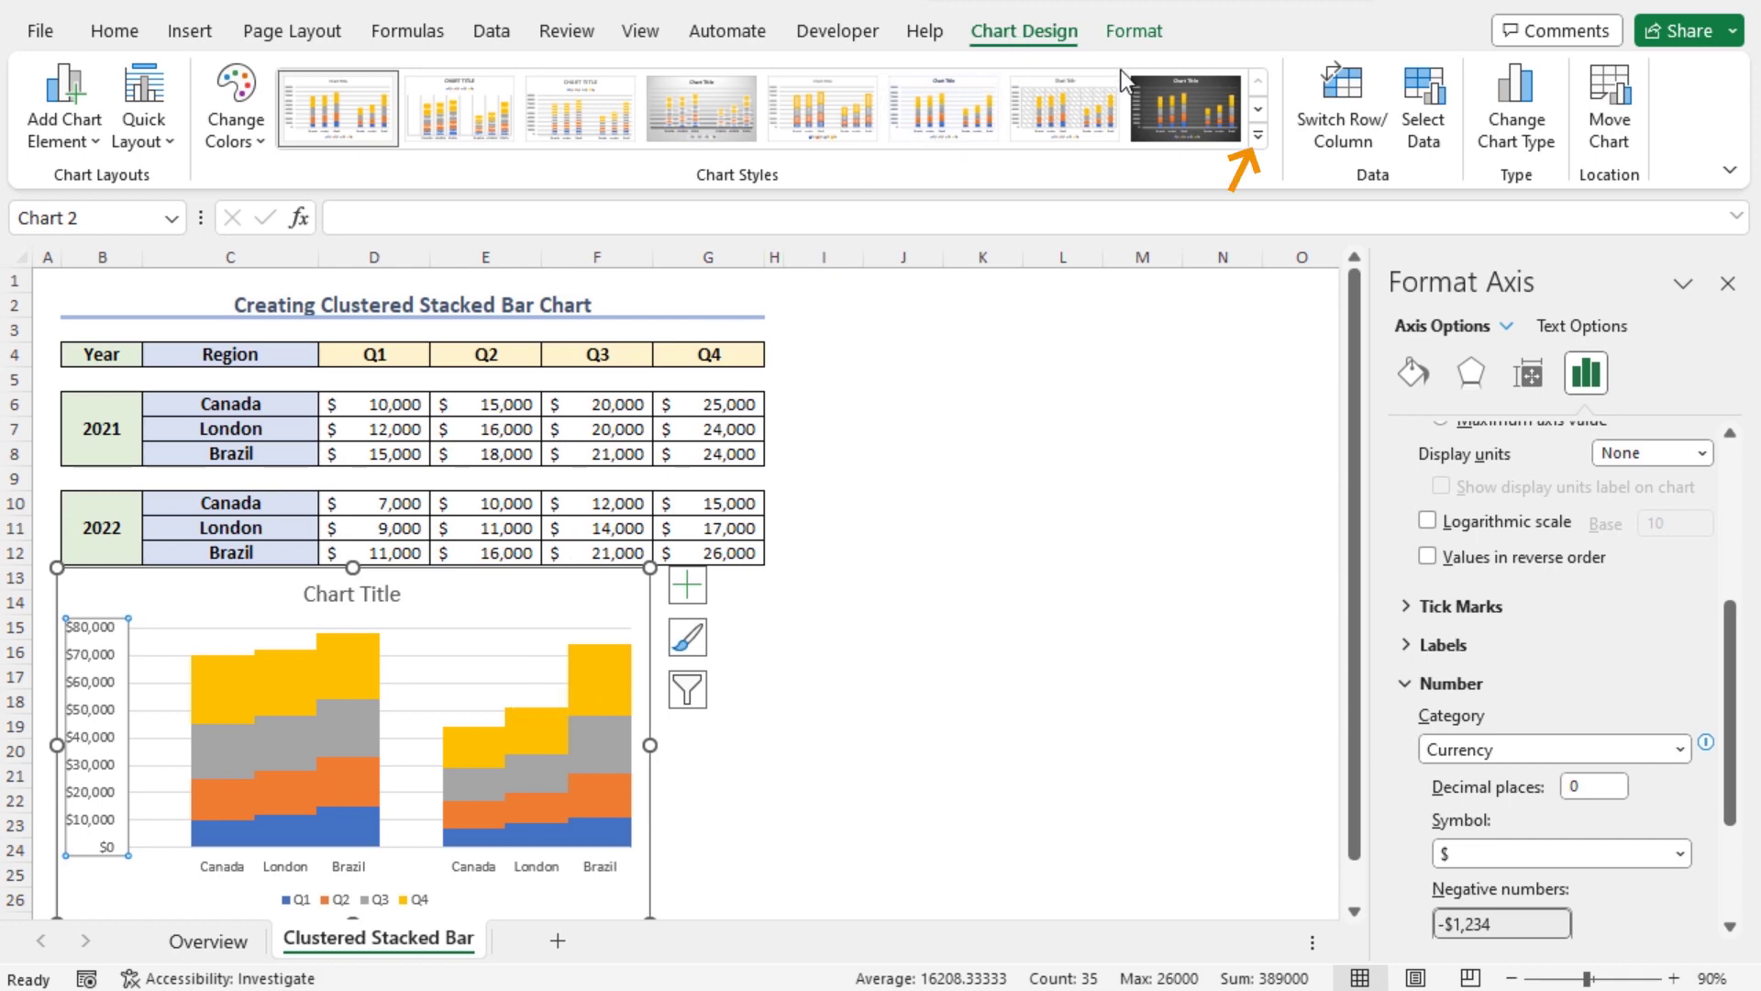
click(1258, 136)
click(260, 141)
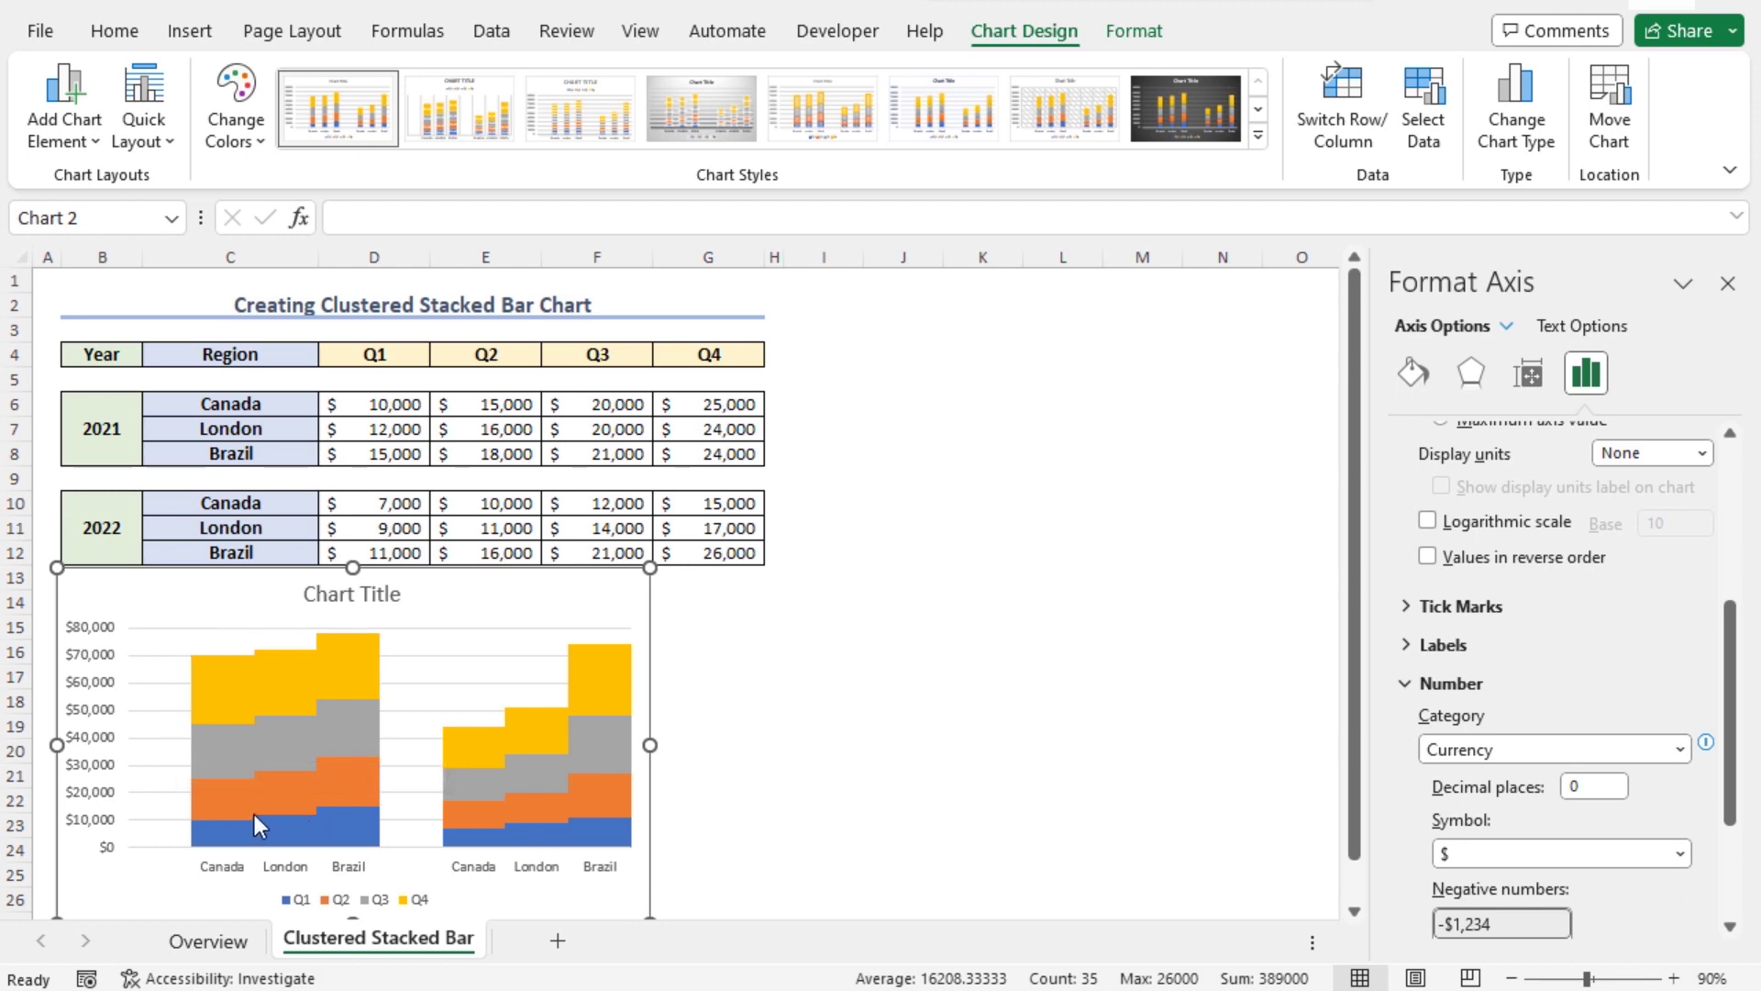
mouse_move(255, 814)
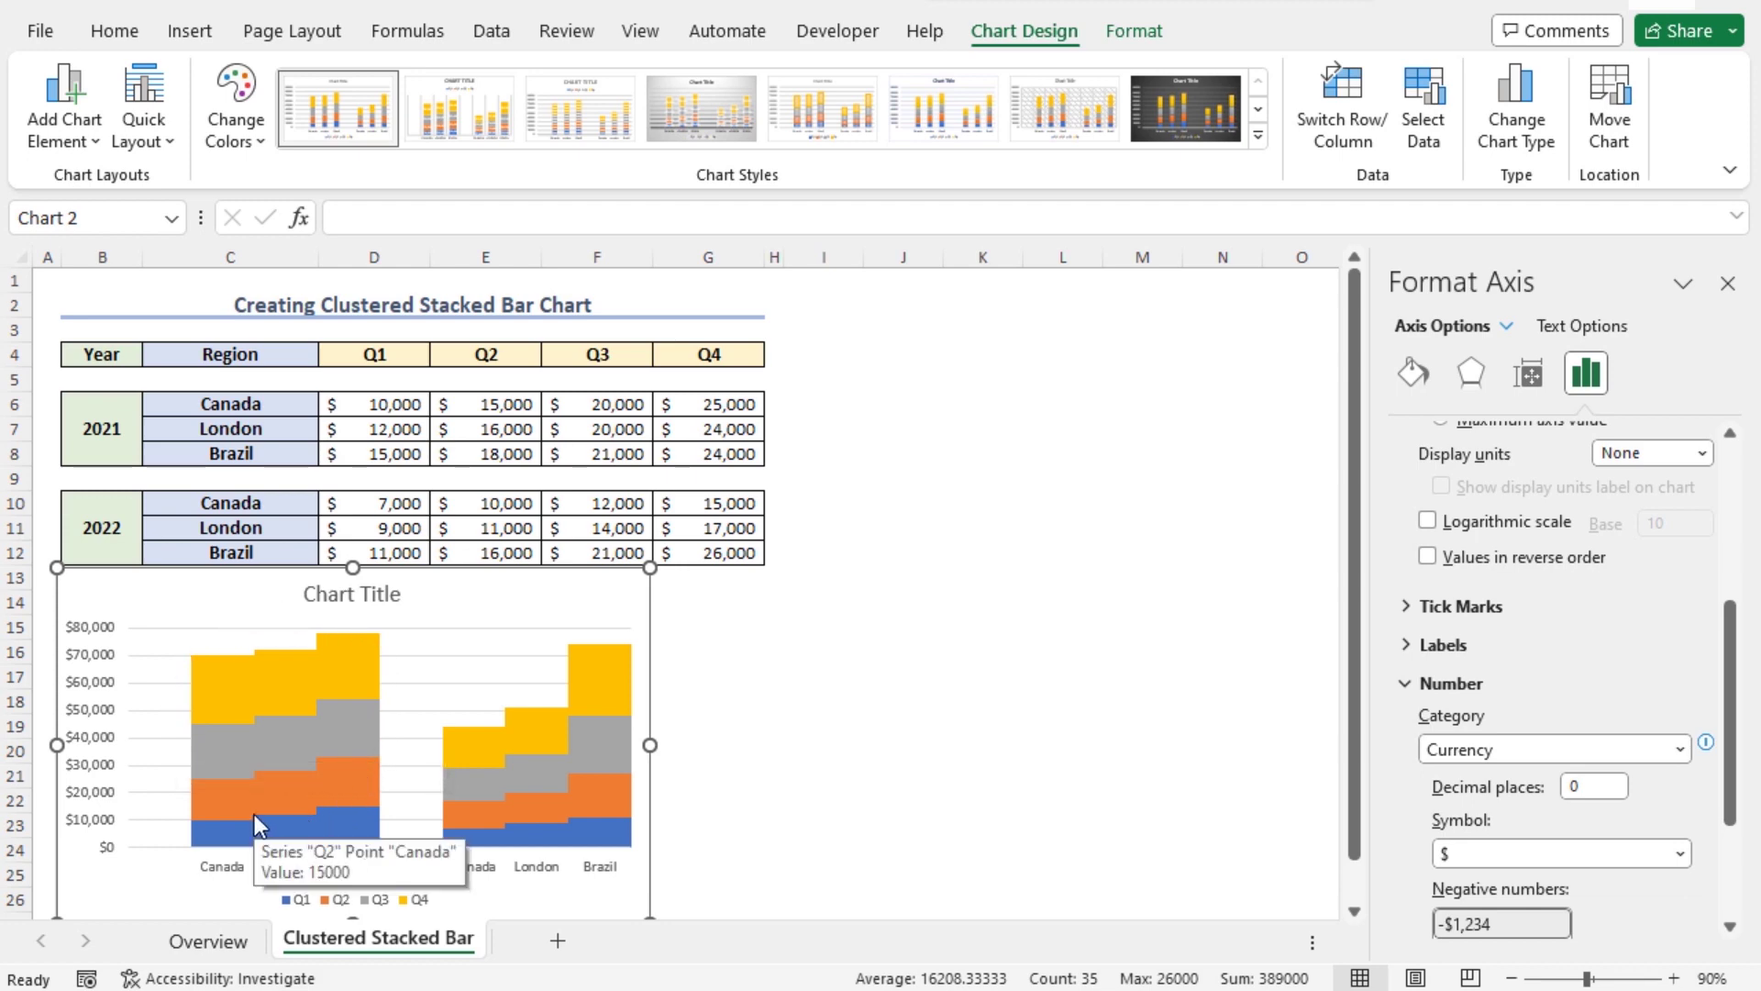
Add a solid line border to the gold Q4 series.
click(230, 695)
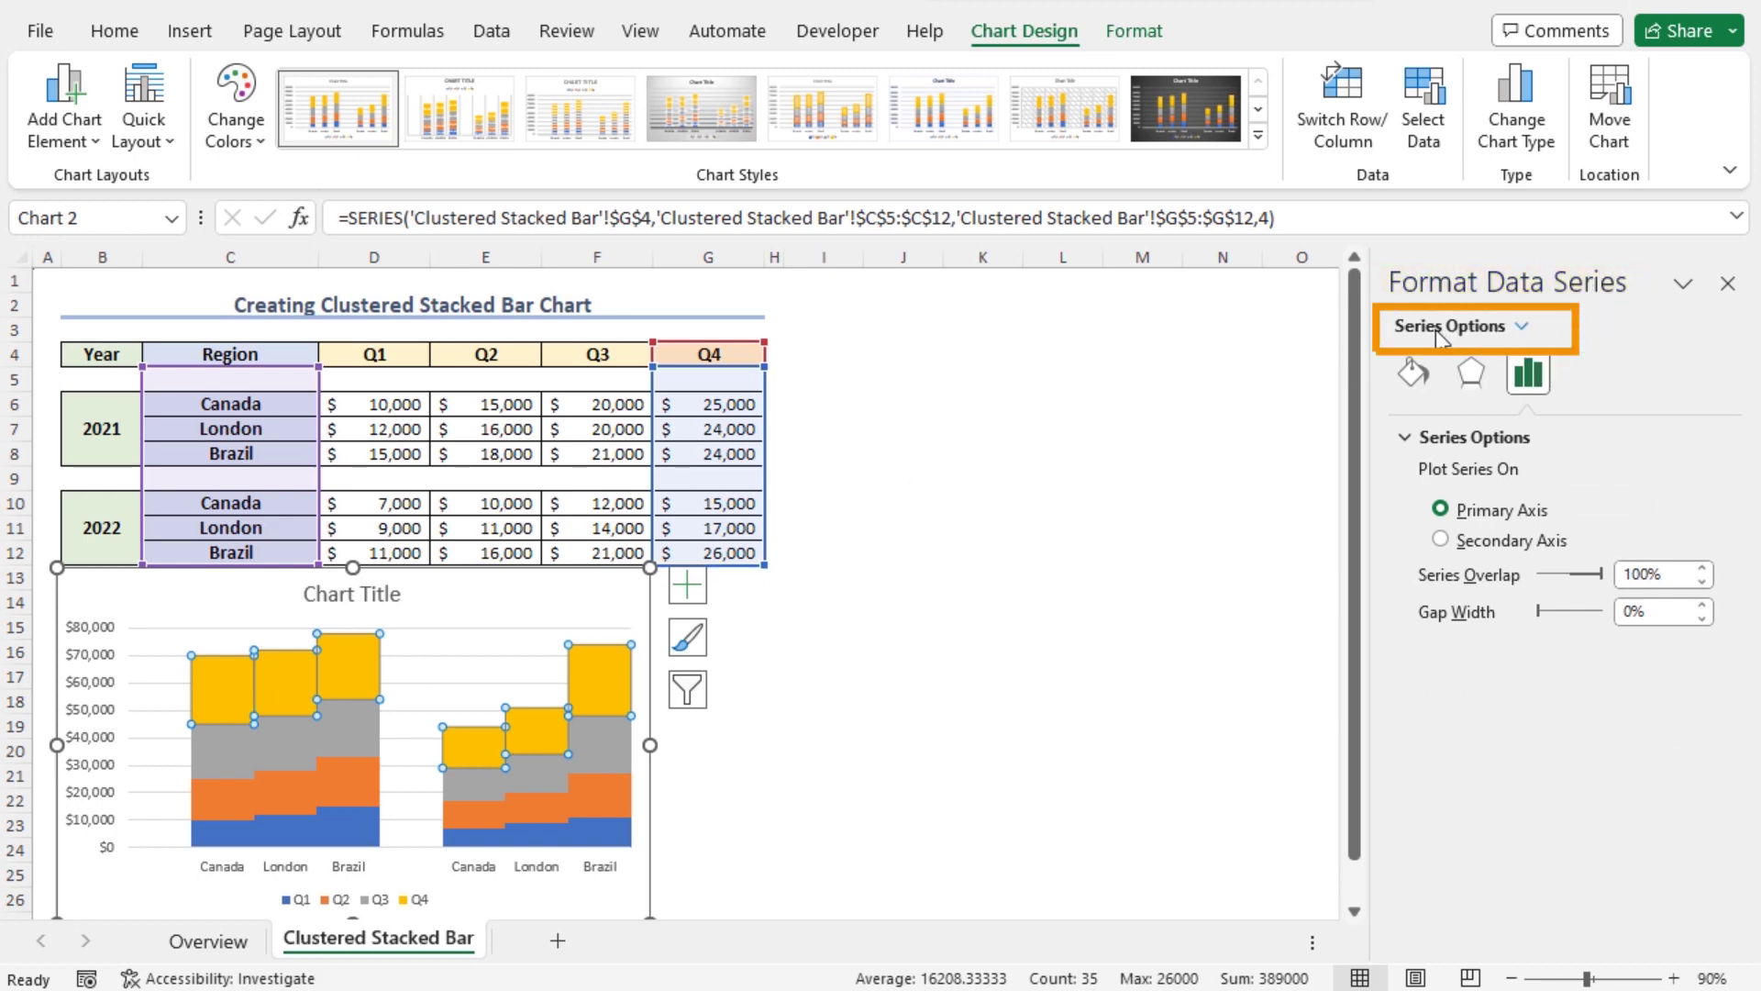
click(1413, 373)
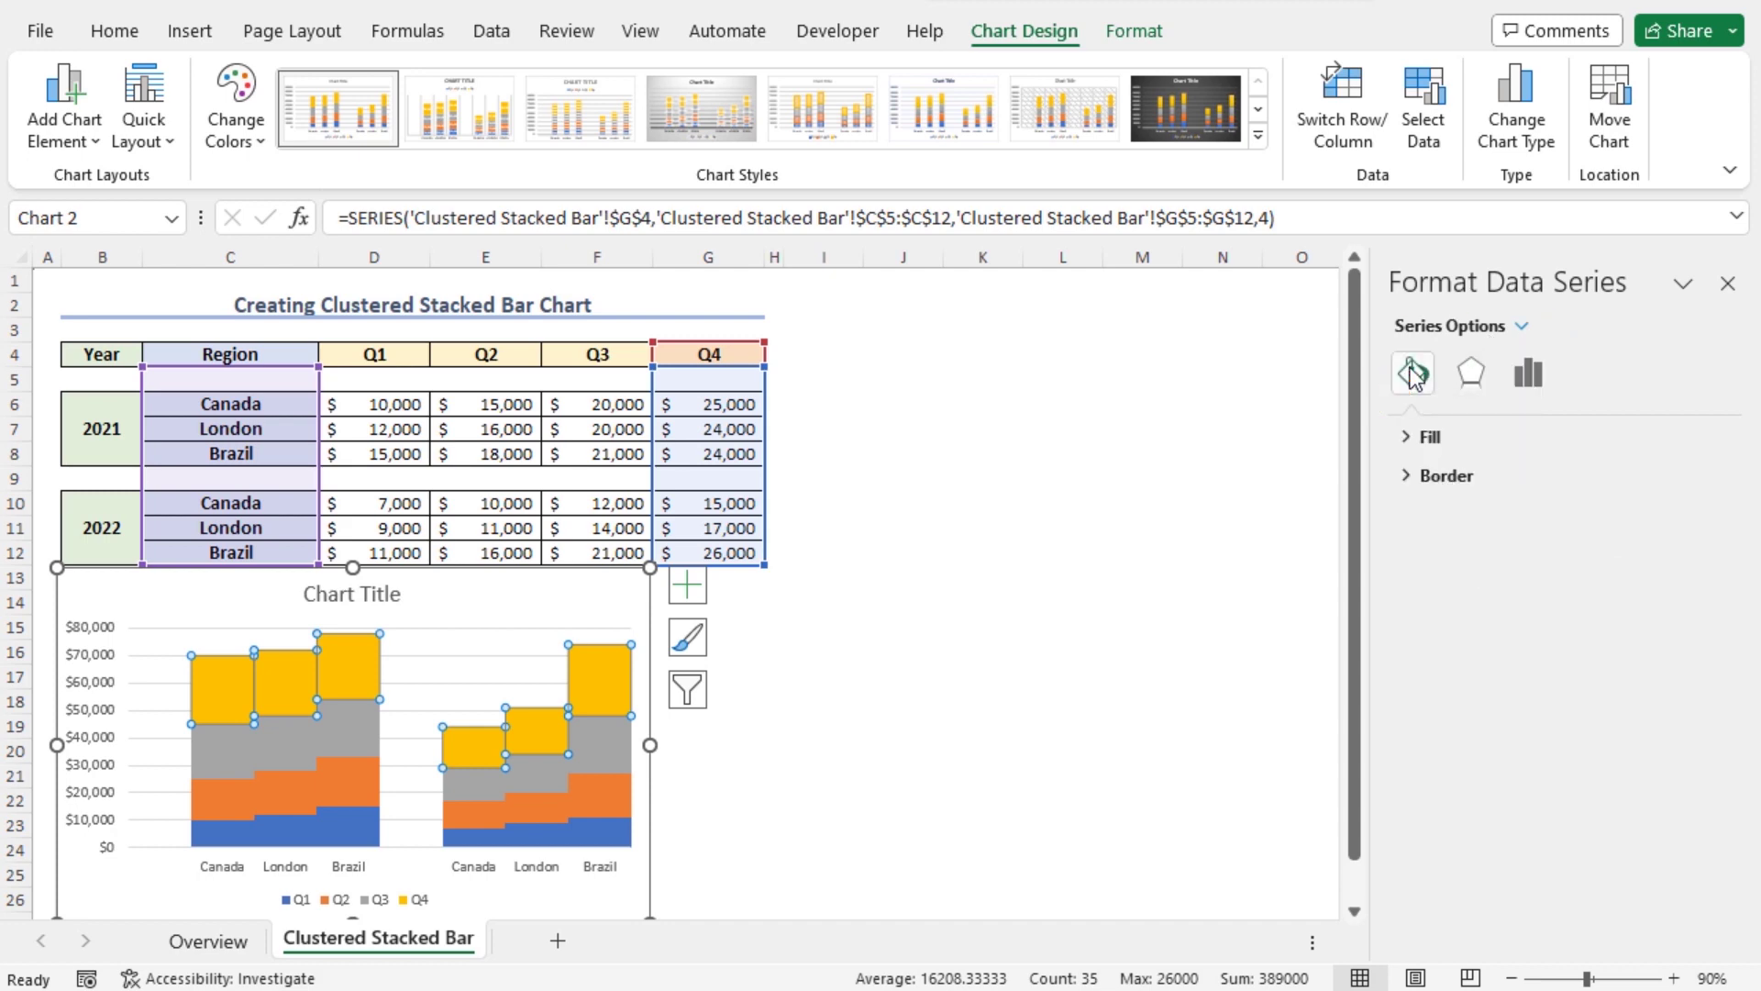
mouse_move(343, 680)
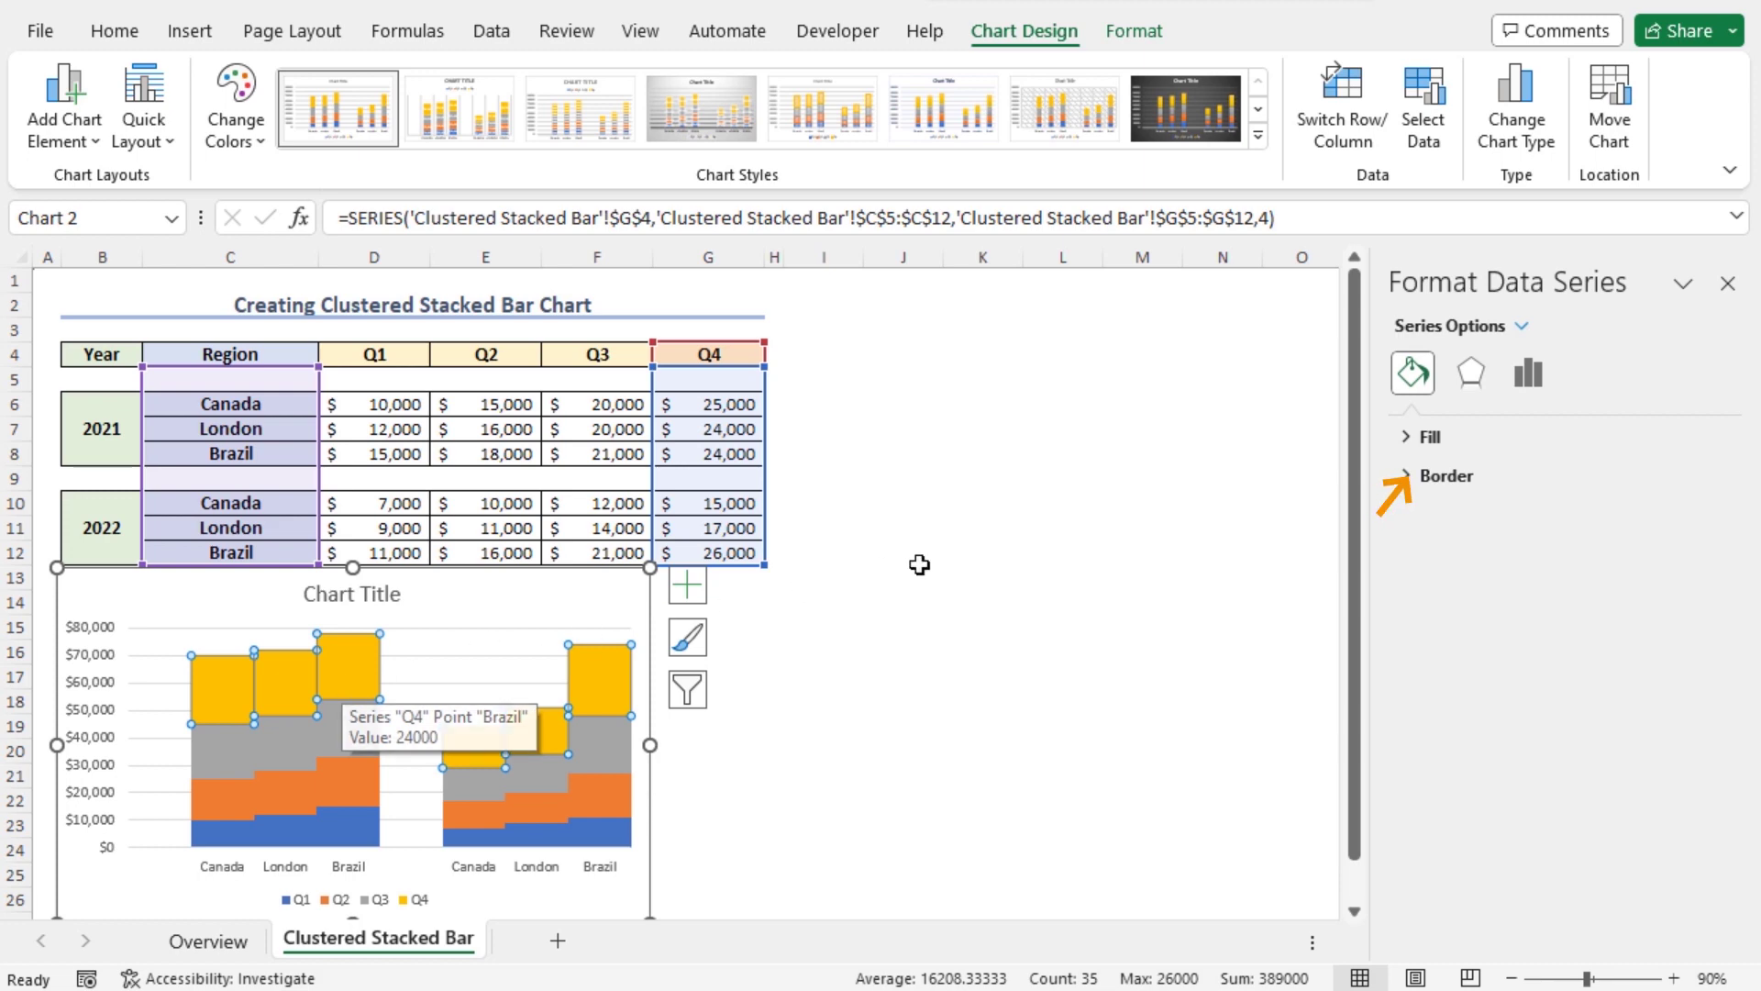
click(1413, 481)
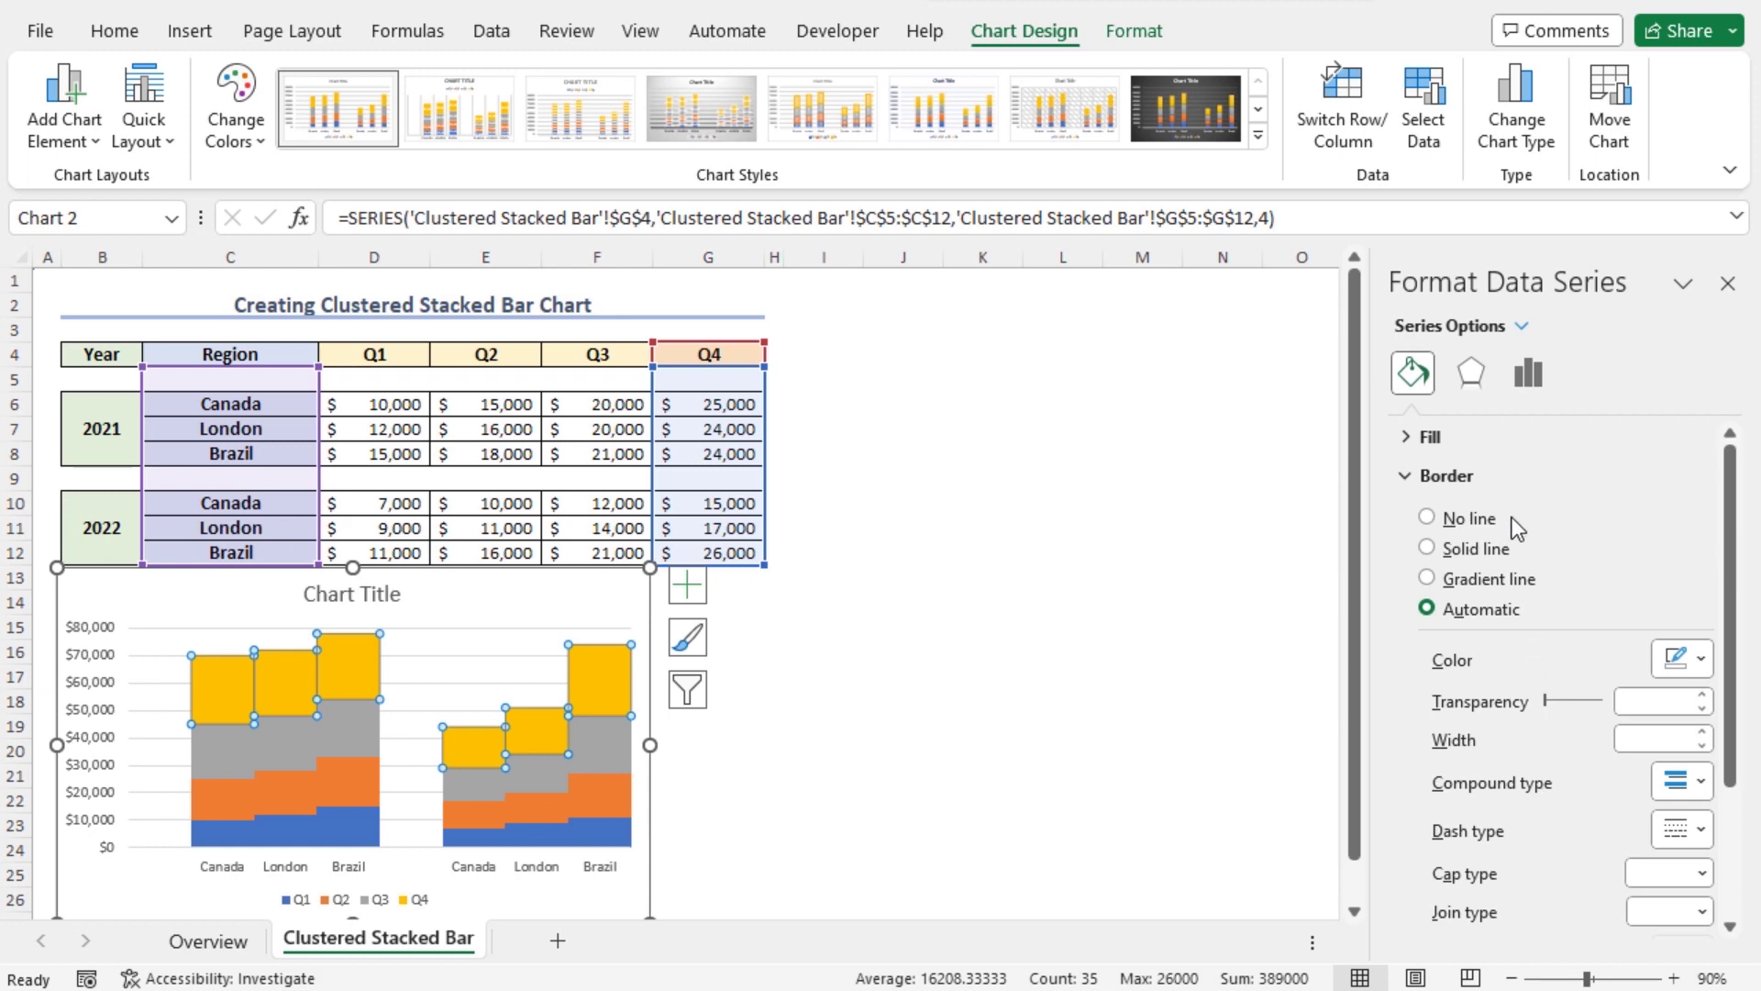
click(1426, 548)
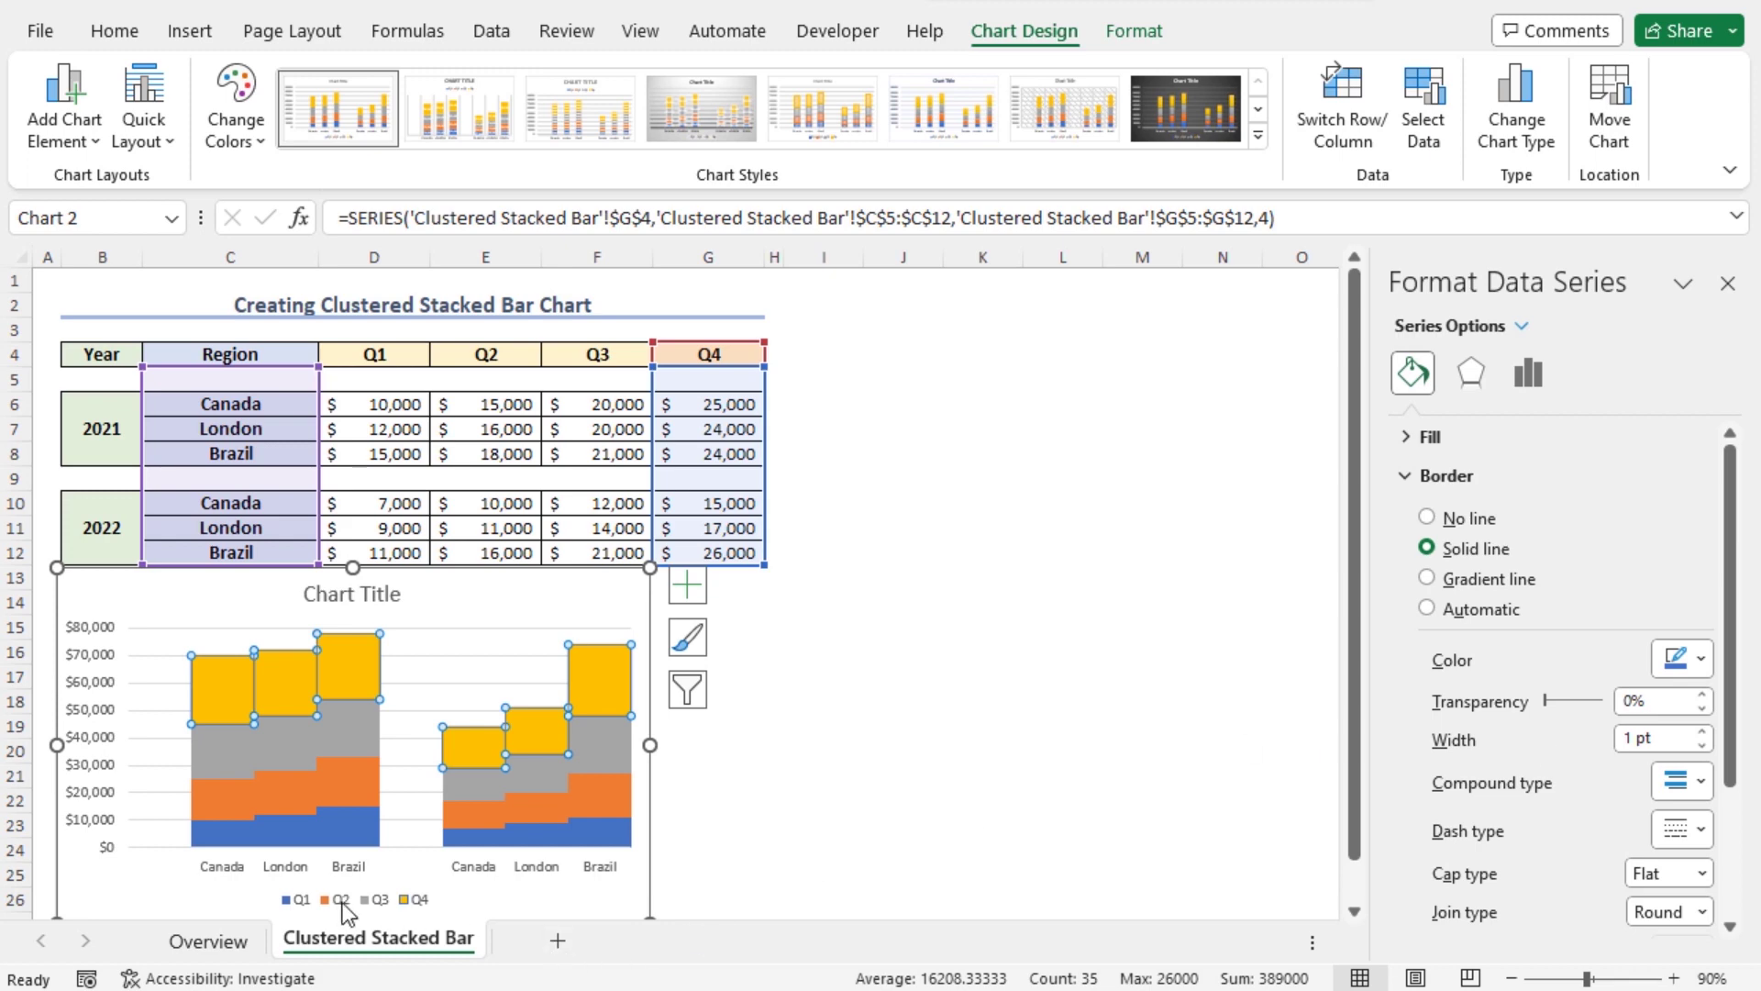
click(223, 754)
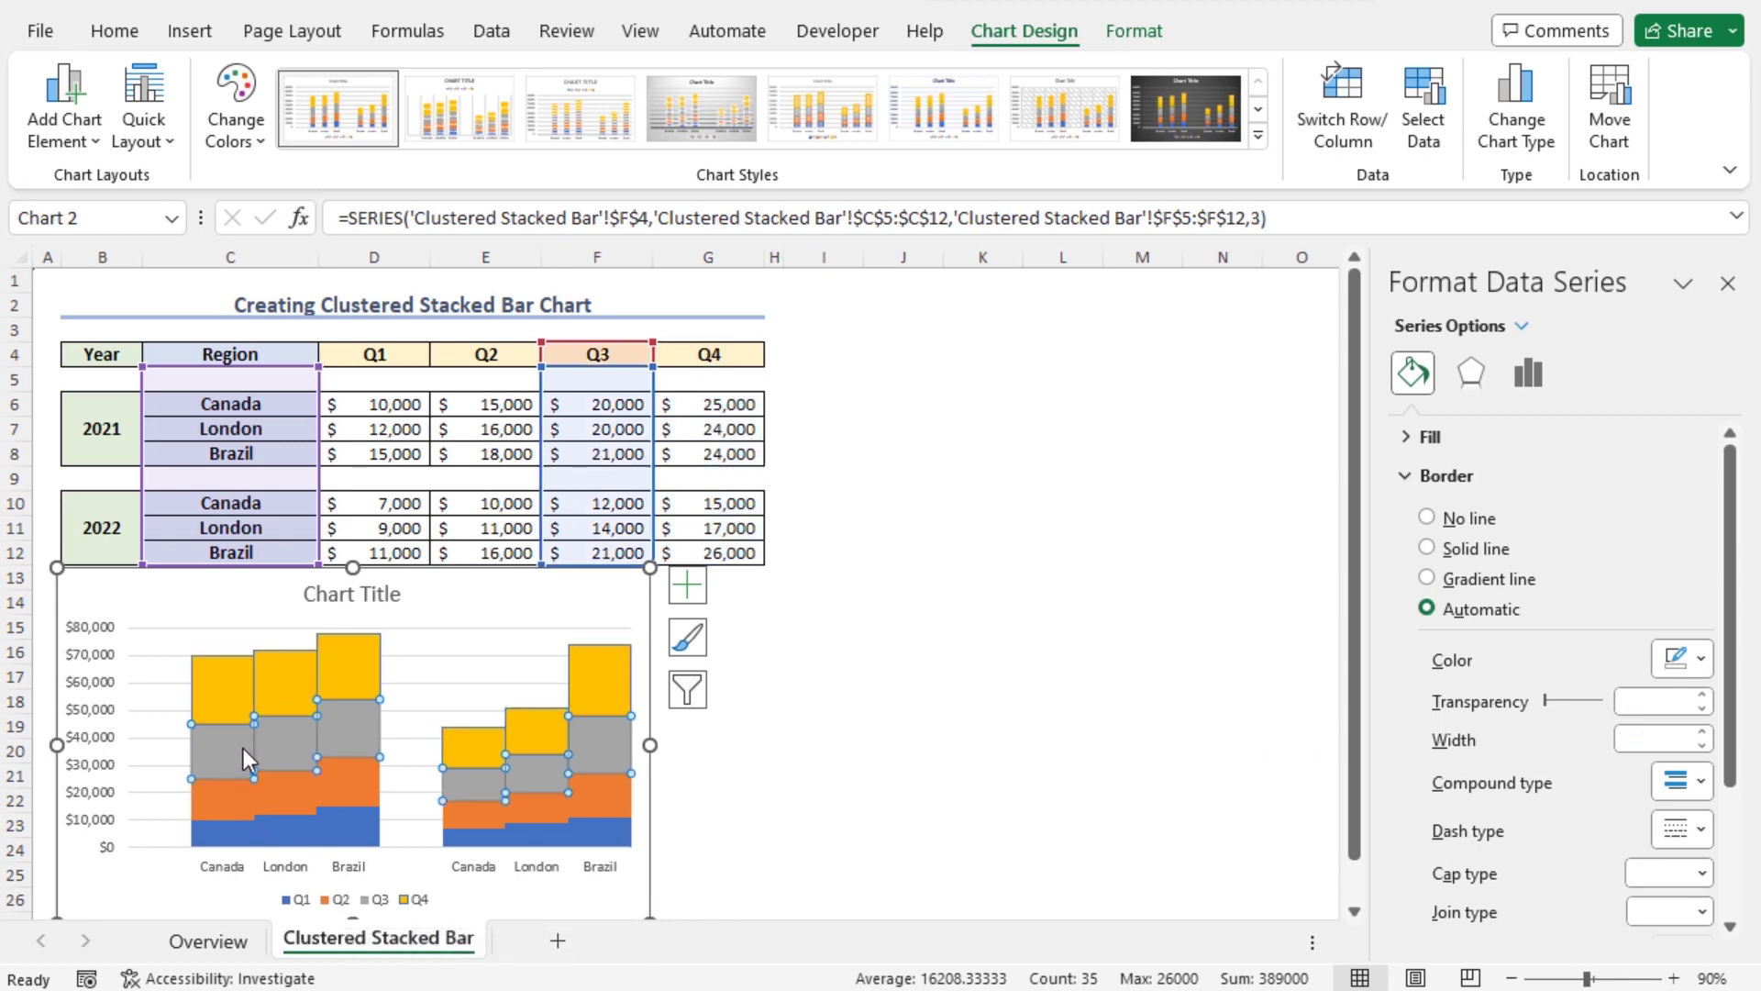
Add solid borders to the Q3 and Q2 series, with Q2's border at 1 pt.
click(1428, 551)
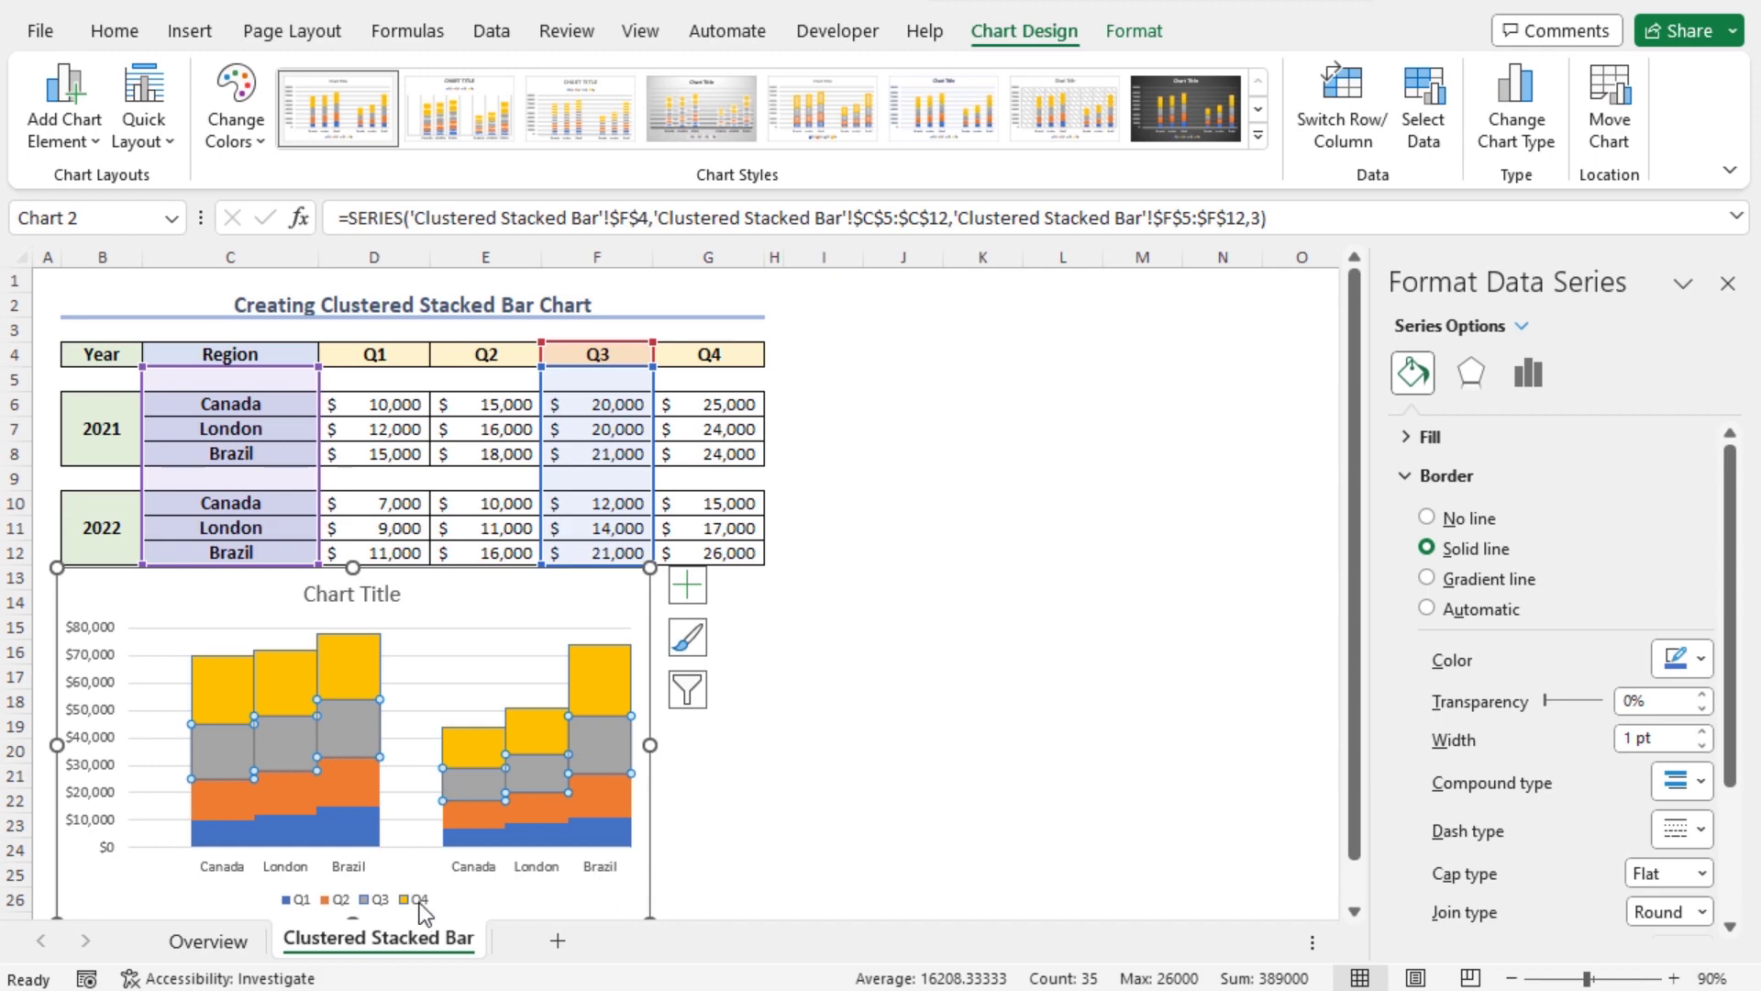
click(213, 797)
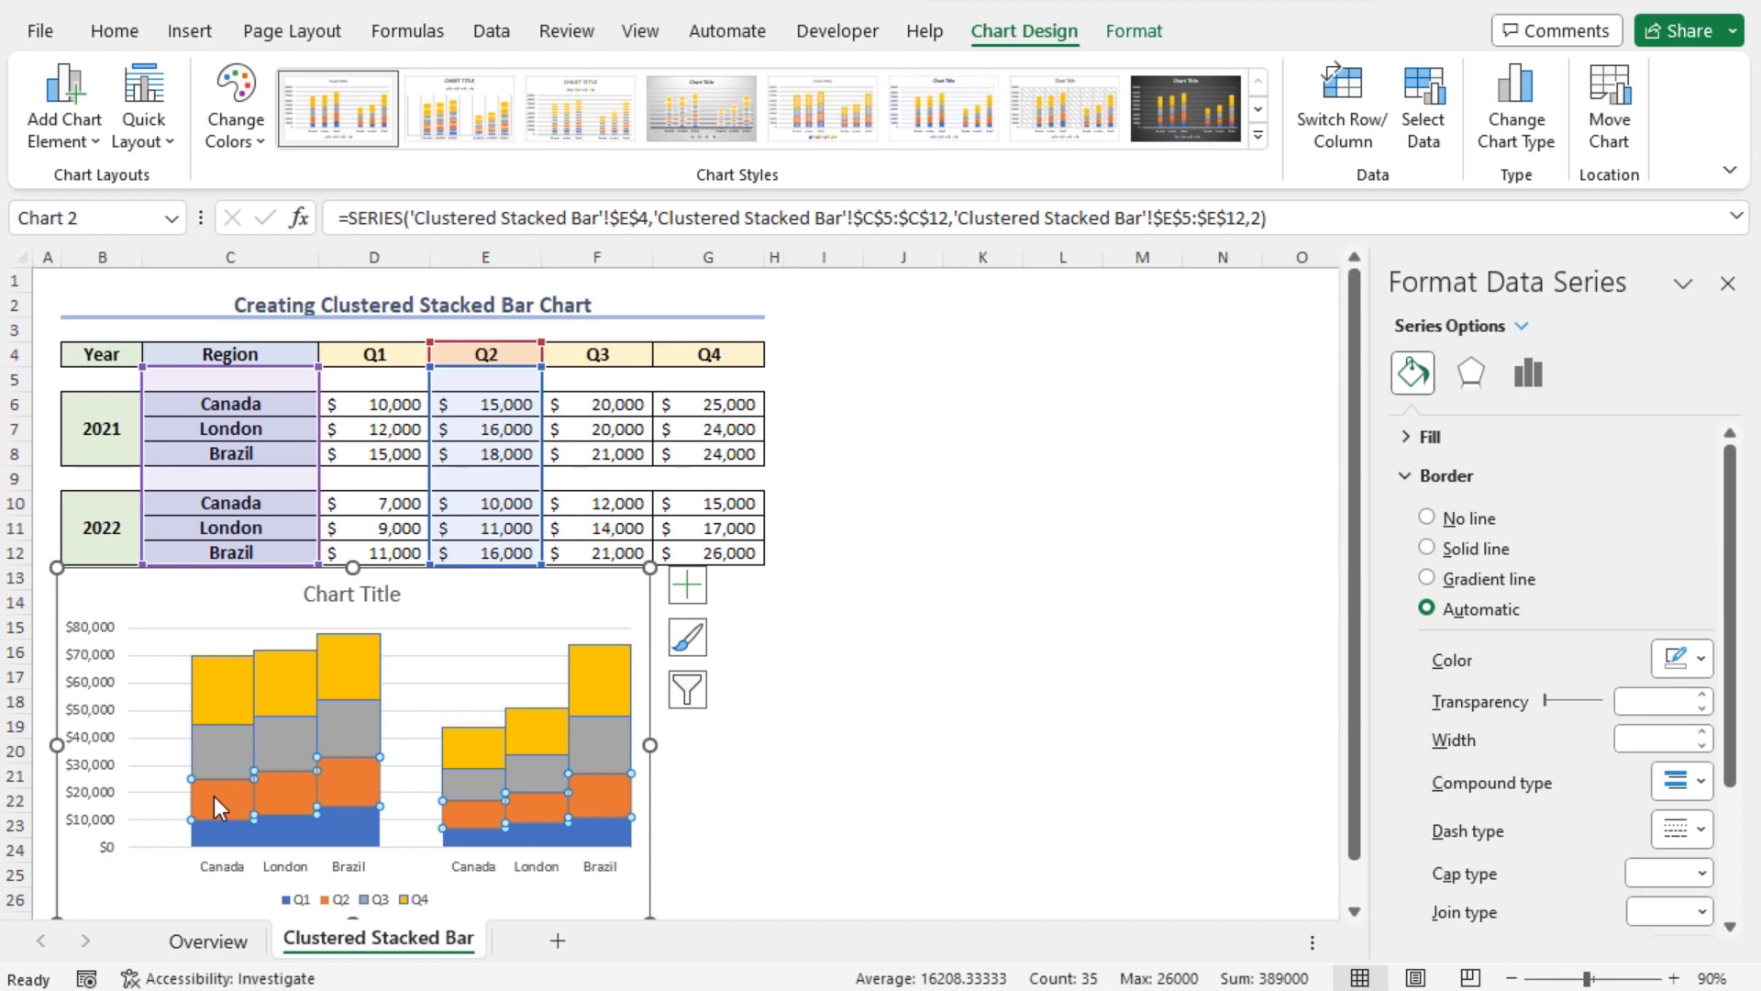
click(1427, 548)
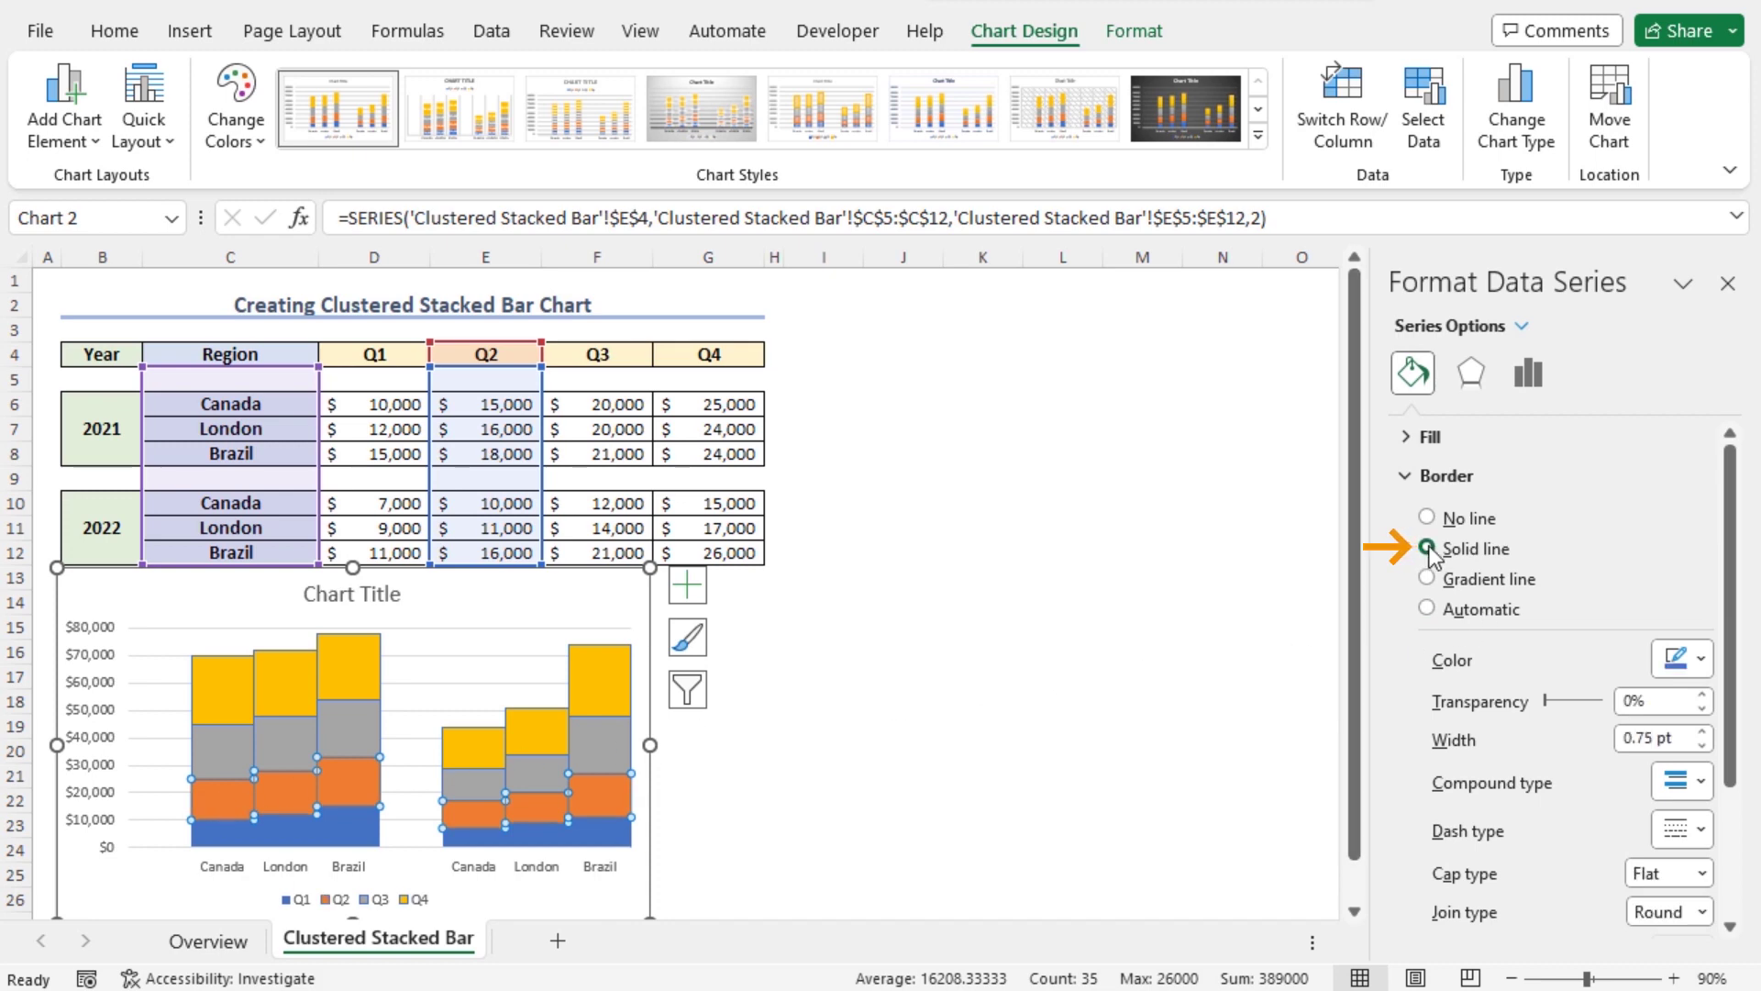
click(1702, 732)
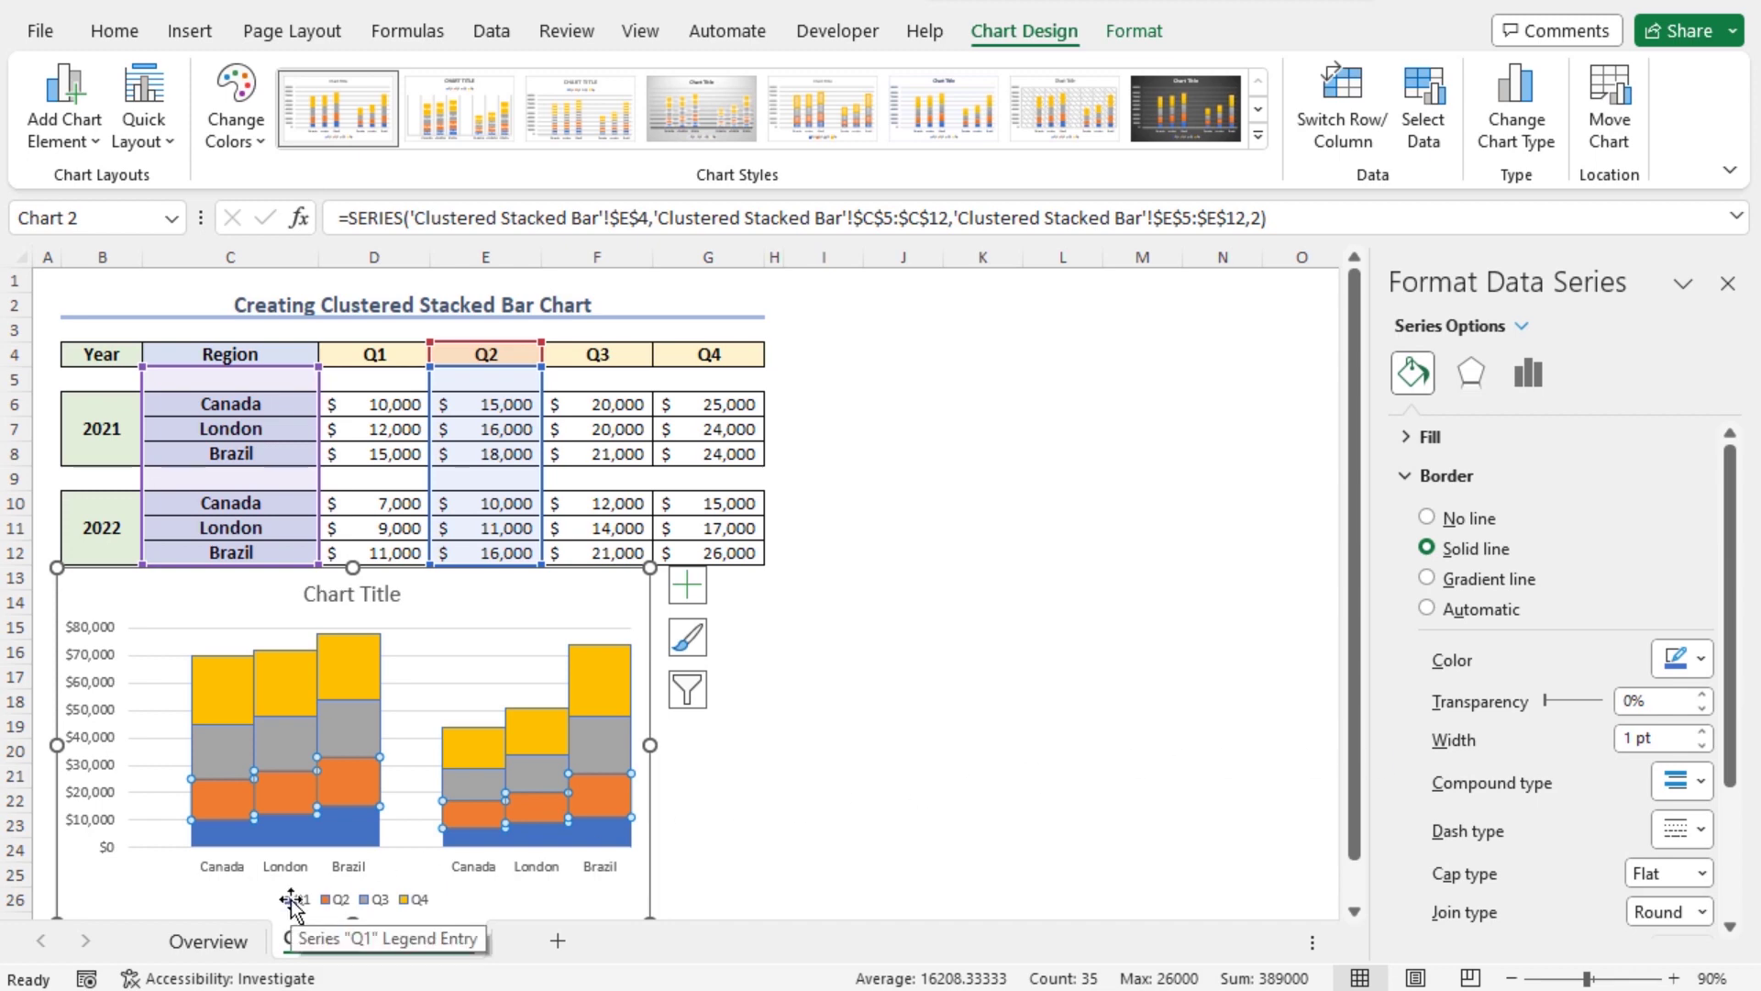
Give the blue Q1 series a solid 1 pt border.
click(229, 842)
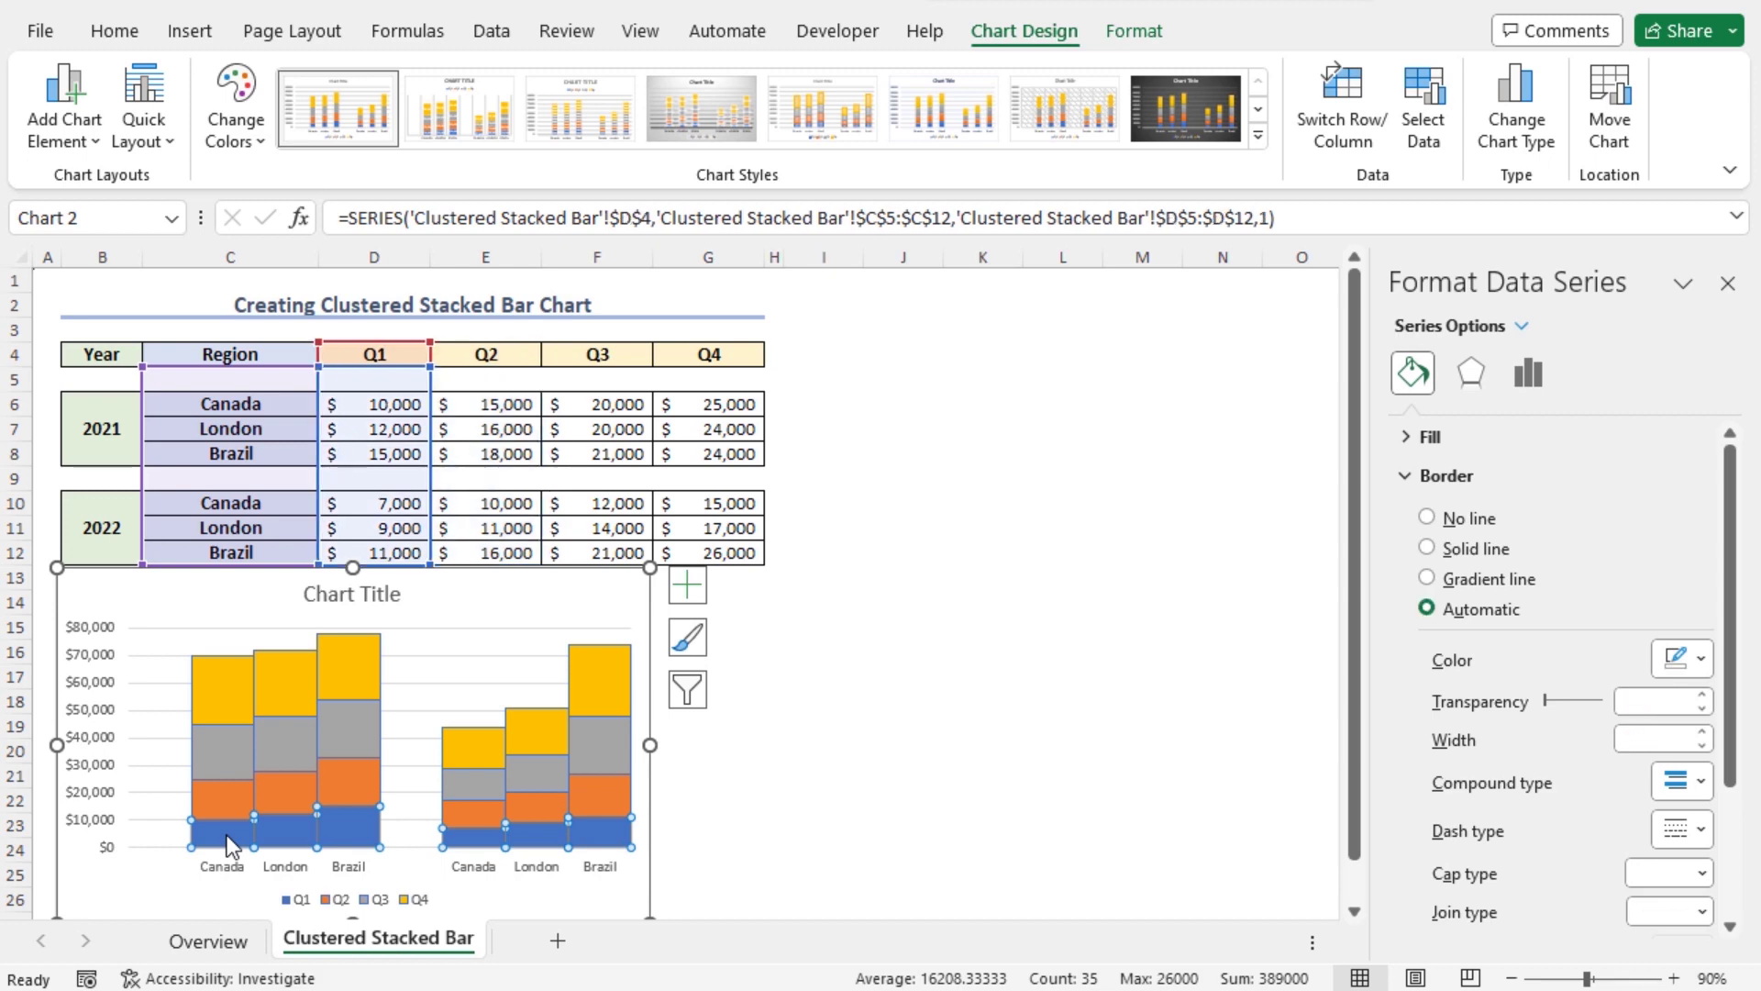
click(1428, 551)
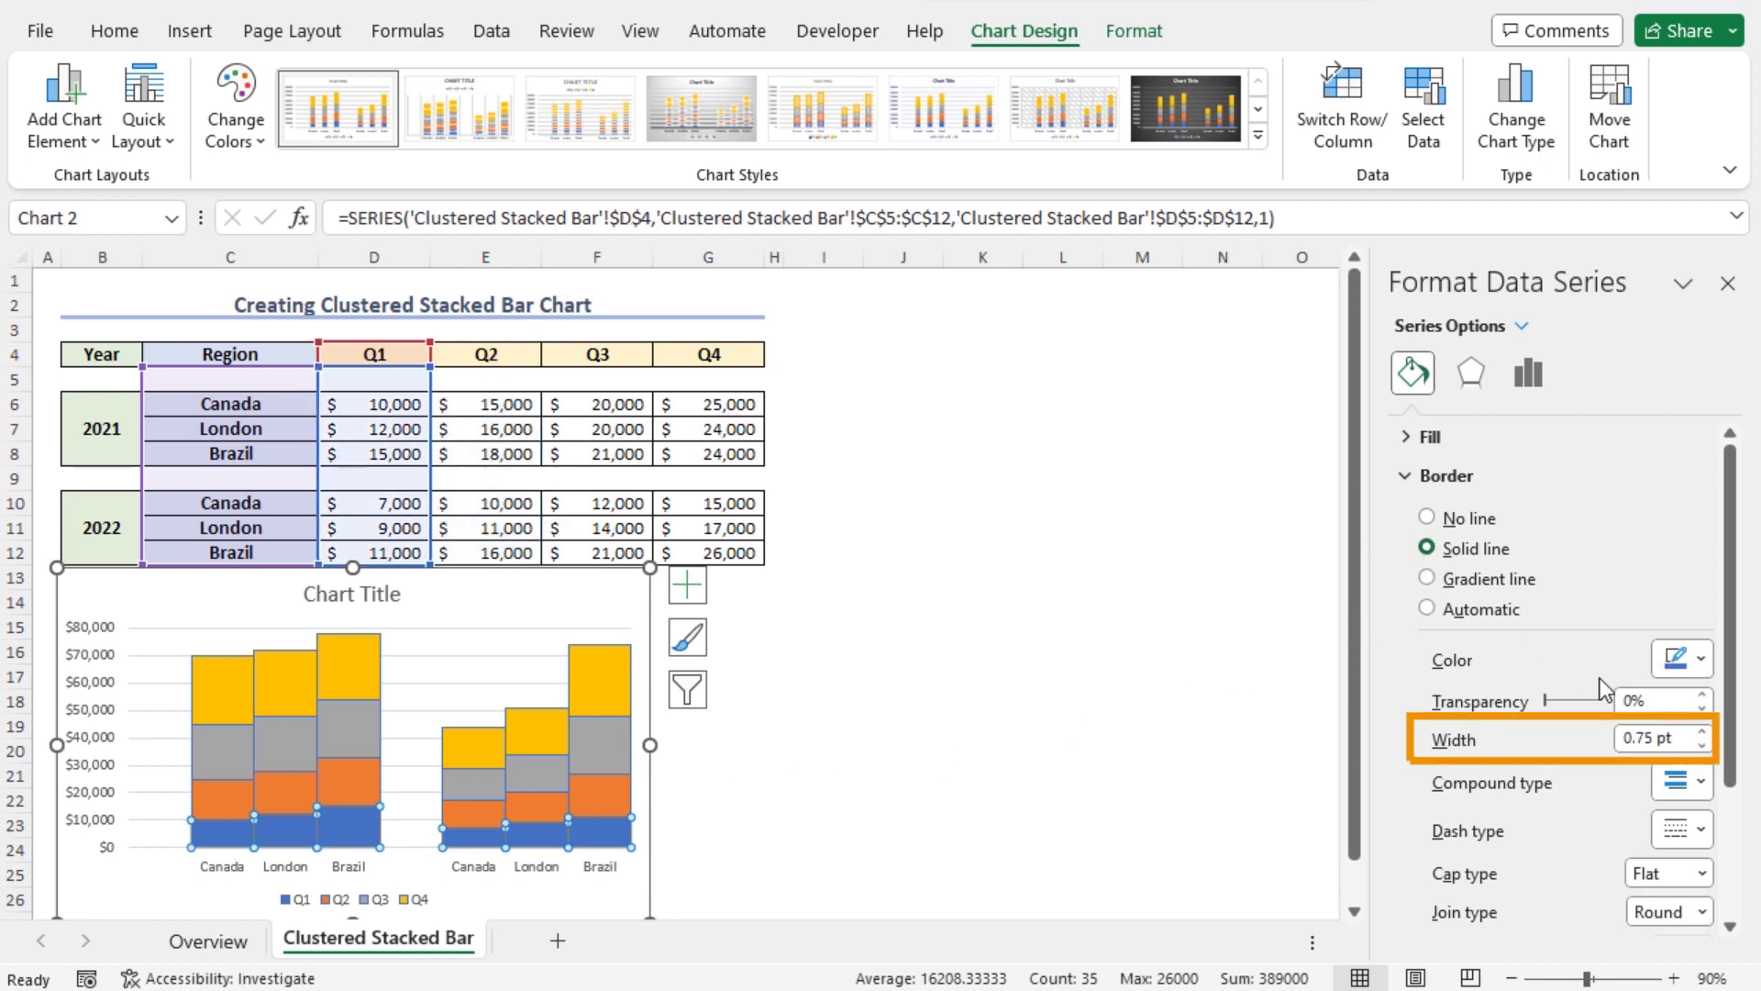
click(1702, 732)
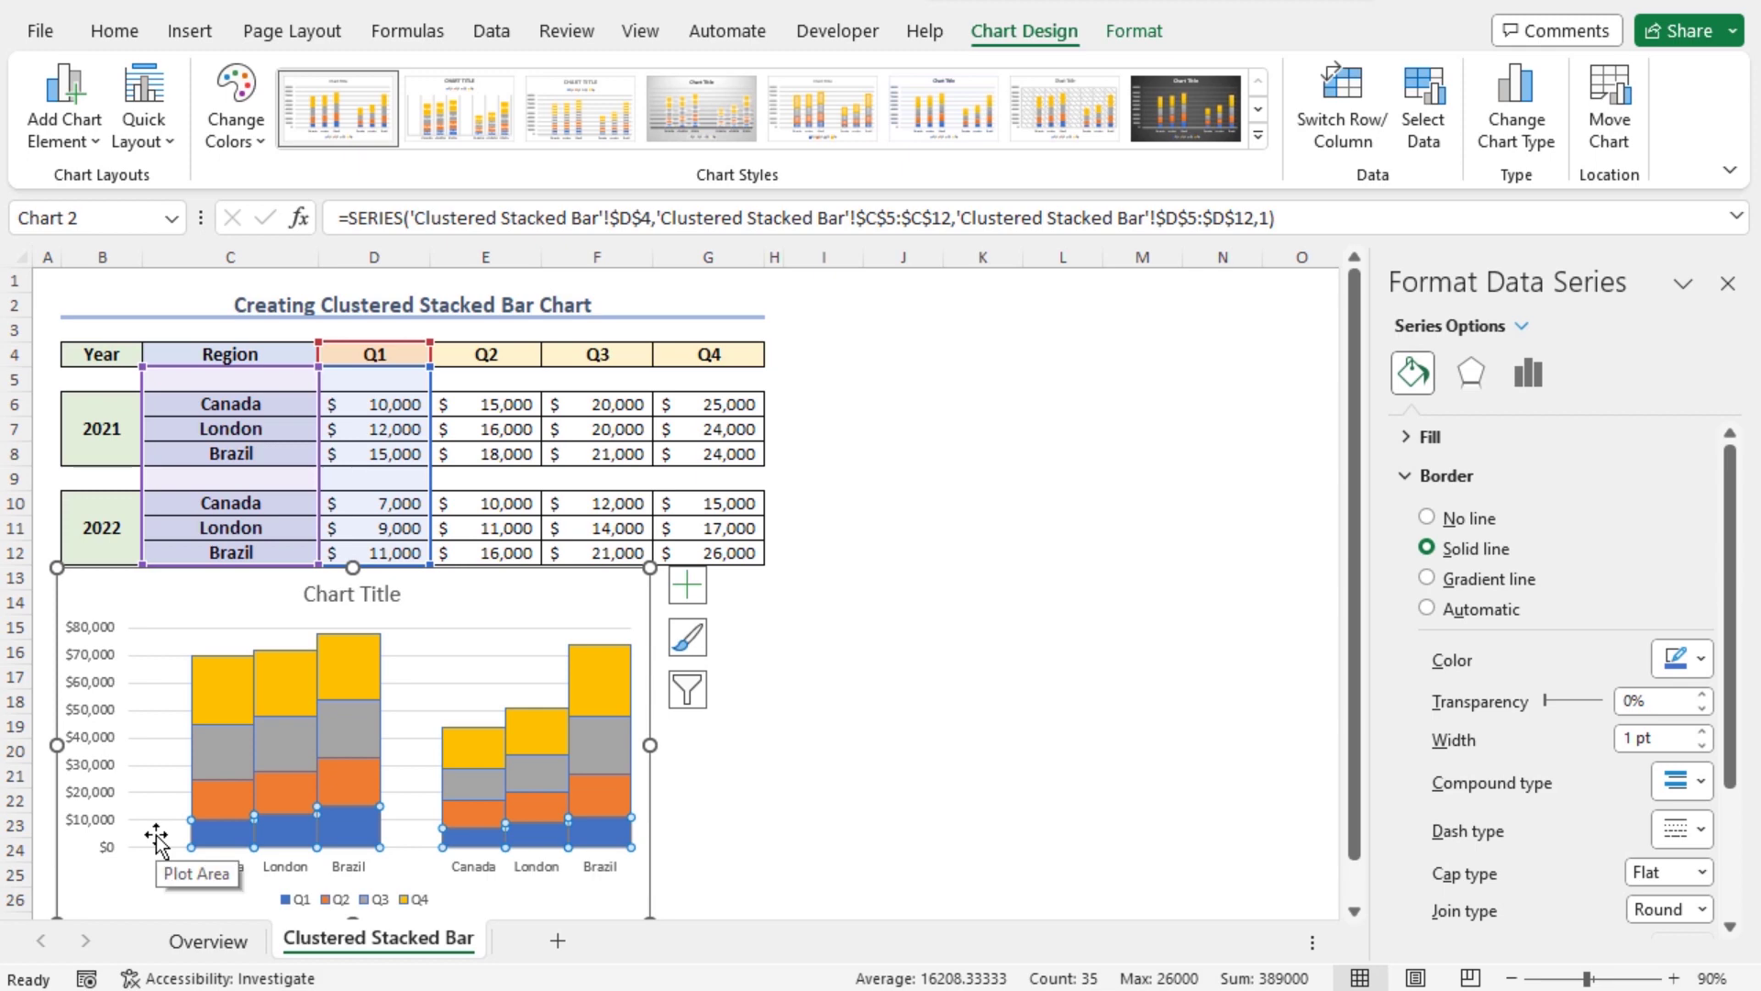
mouse_move(208, 835)
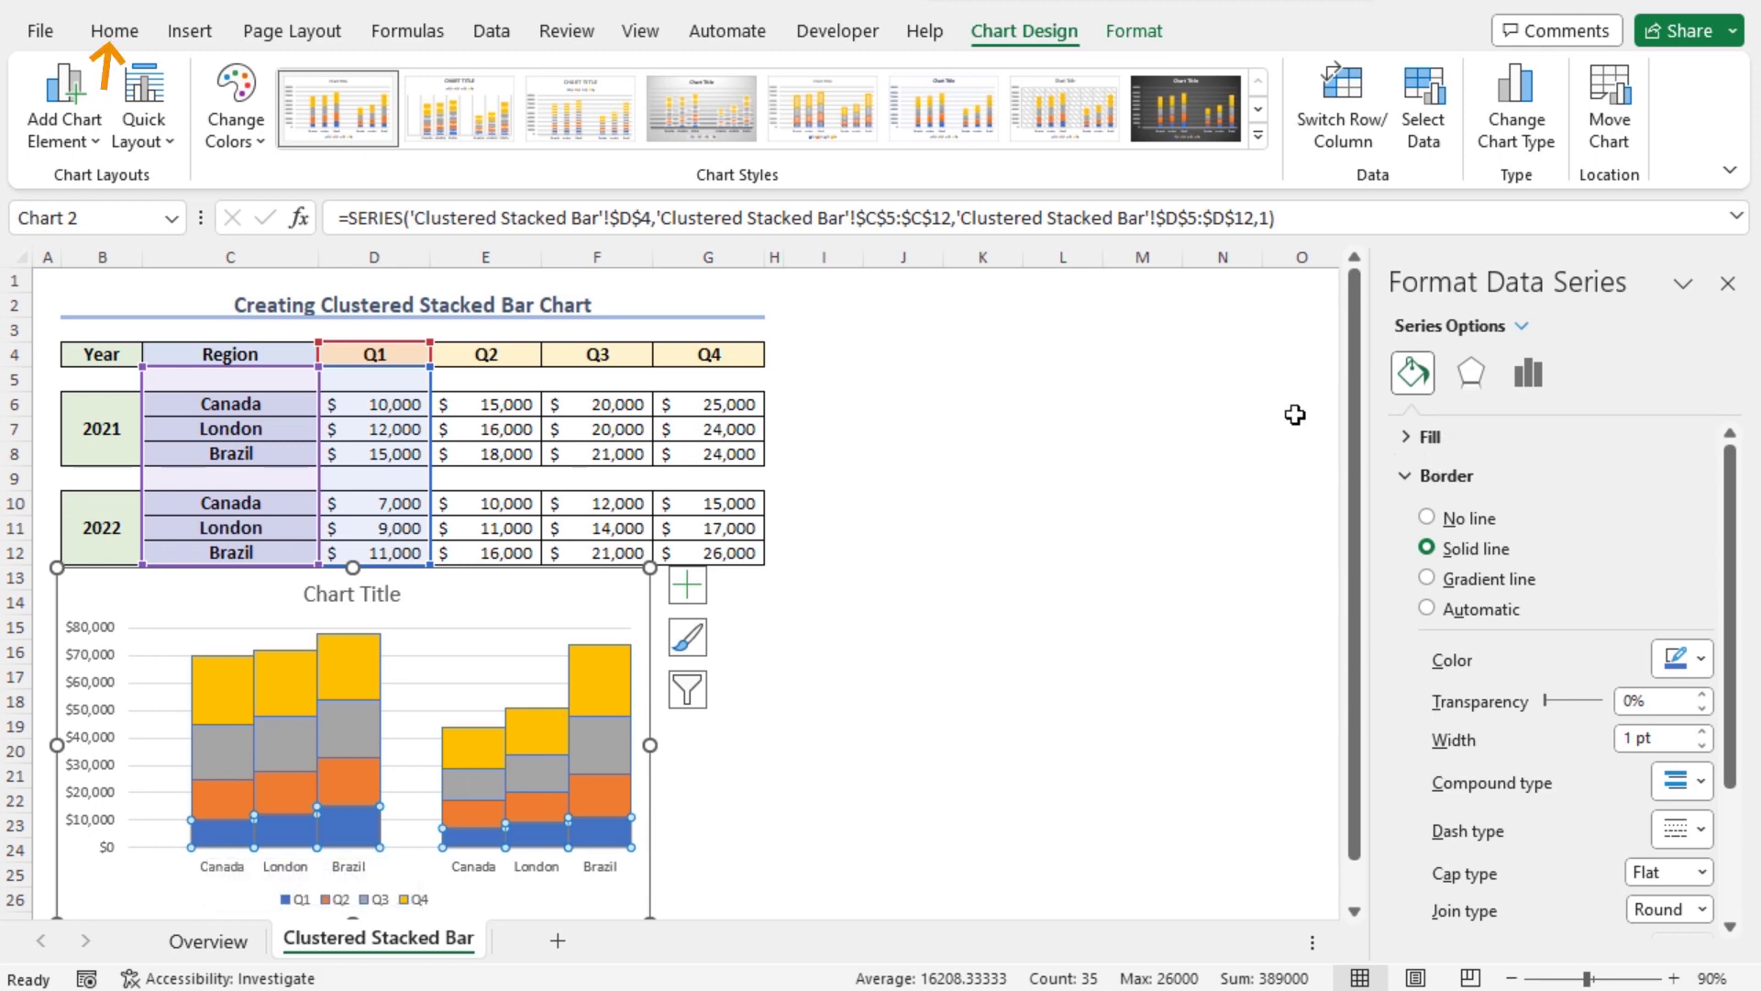
Fill the Q1 bars with Gray, Accent 3, Lighter 80% from the Home Fill Color menu.
click(114, 32)
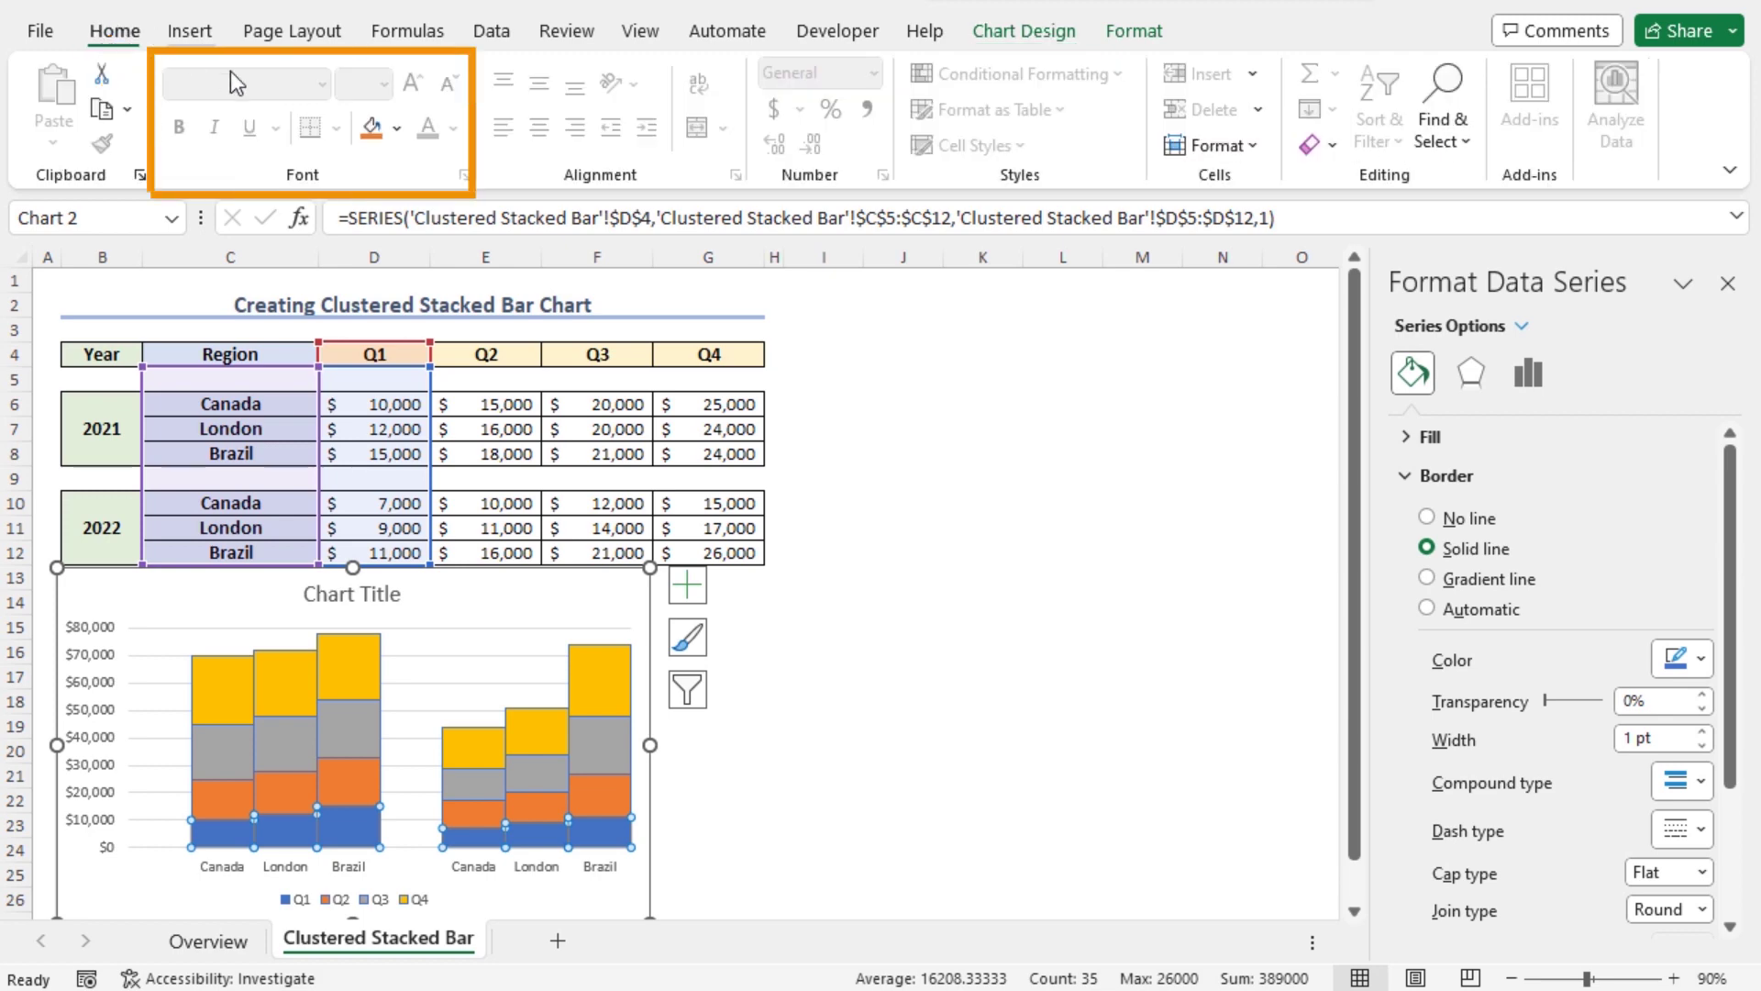
click(397, 131)
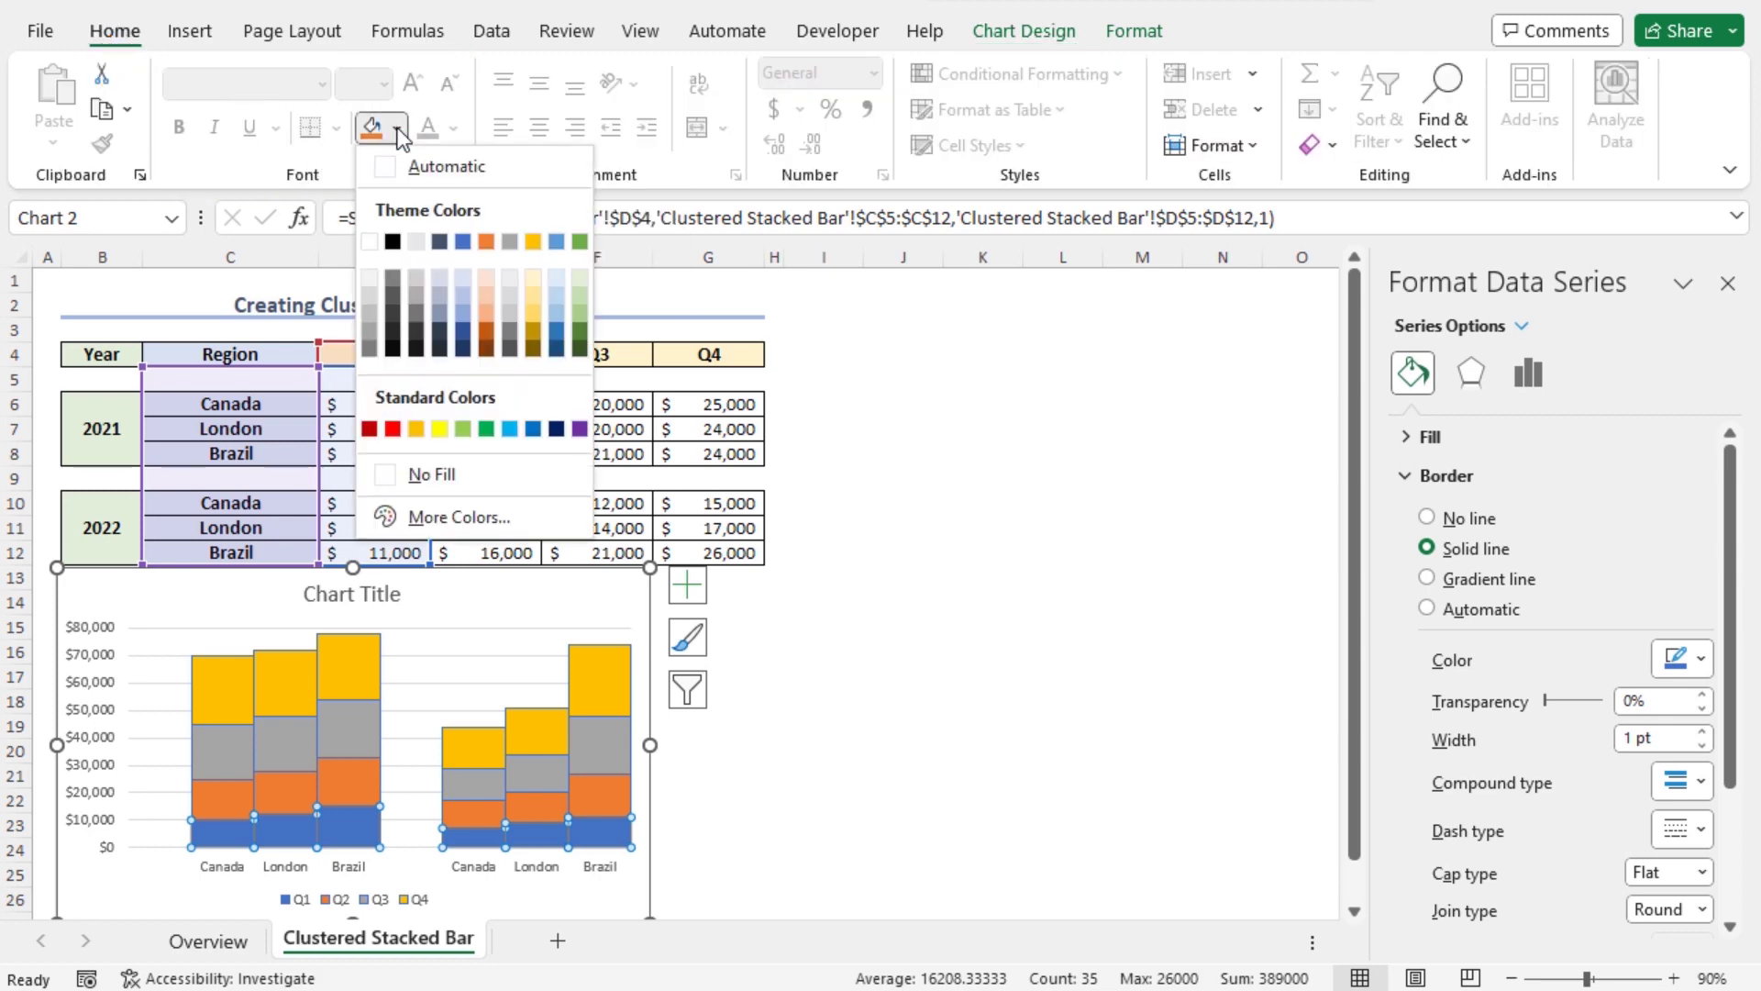
click(511, 276)
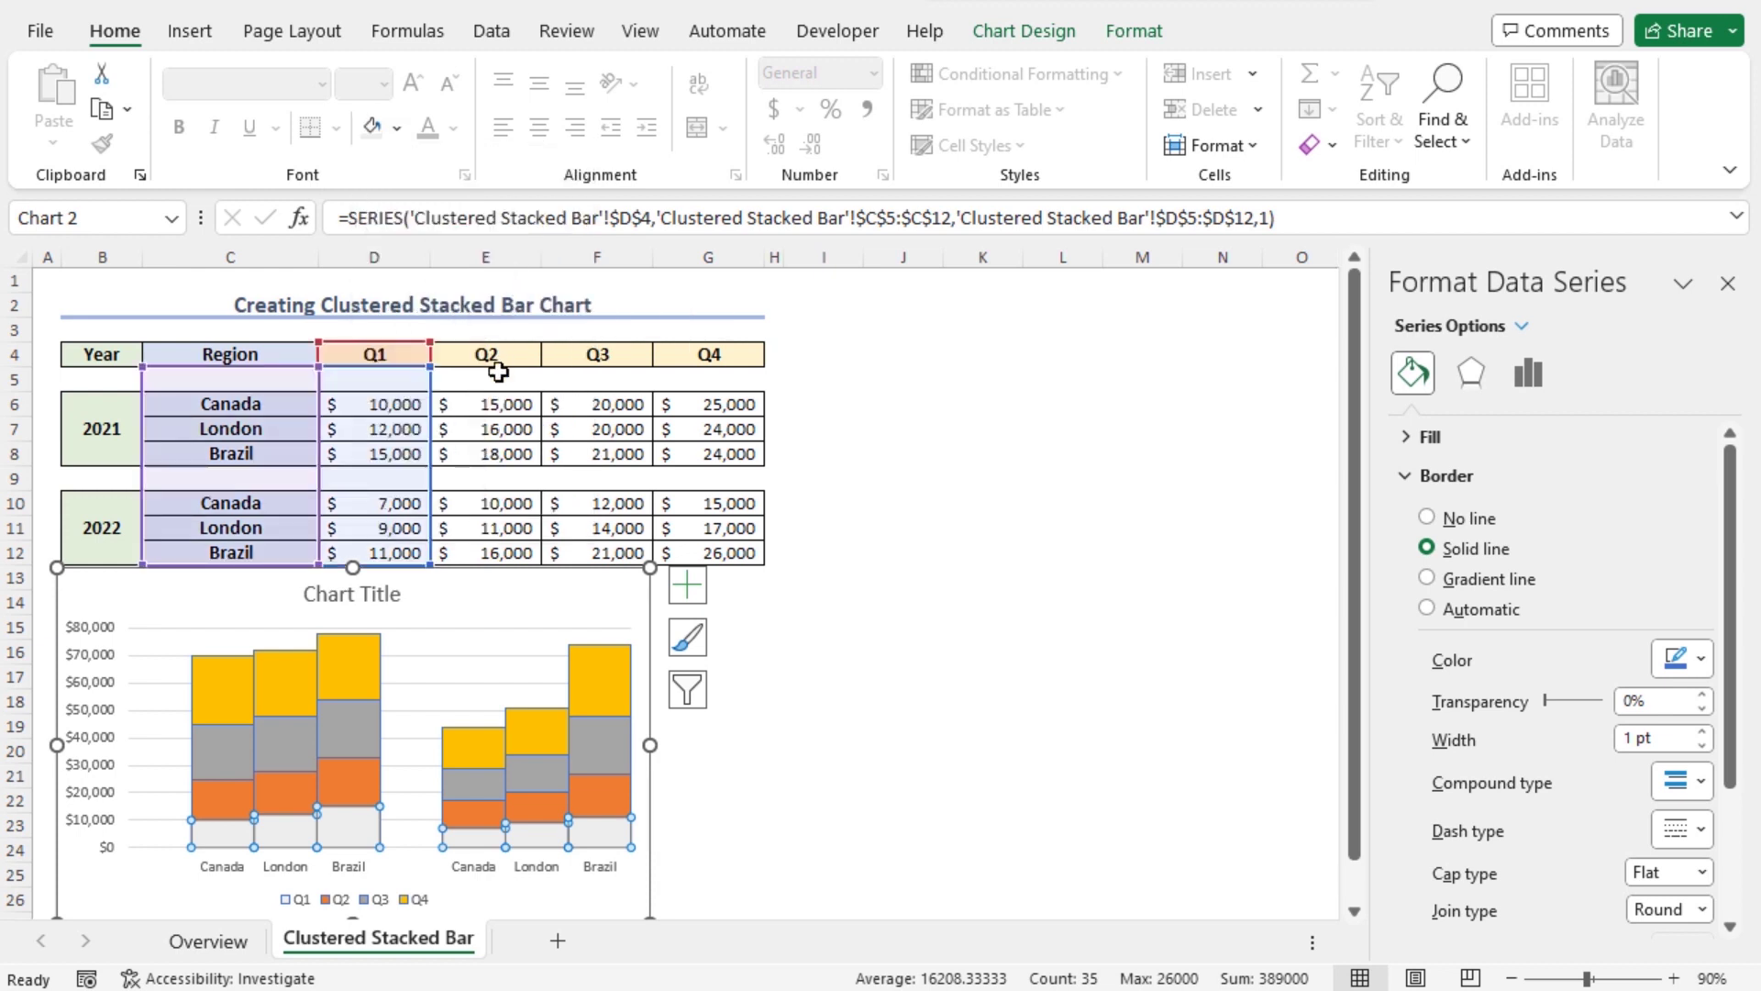
Replace the placeholder chart title with 'Clustered Stacked Bar of Sales'.
click(162, 877)
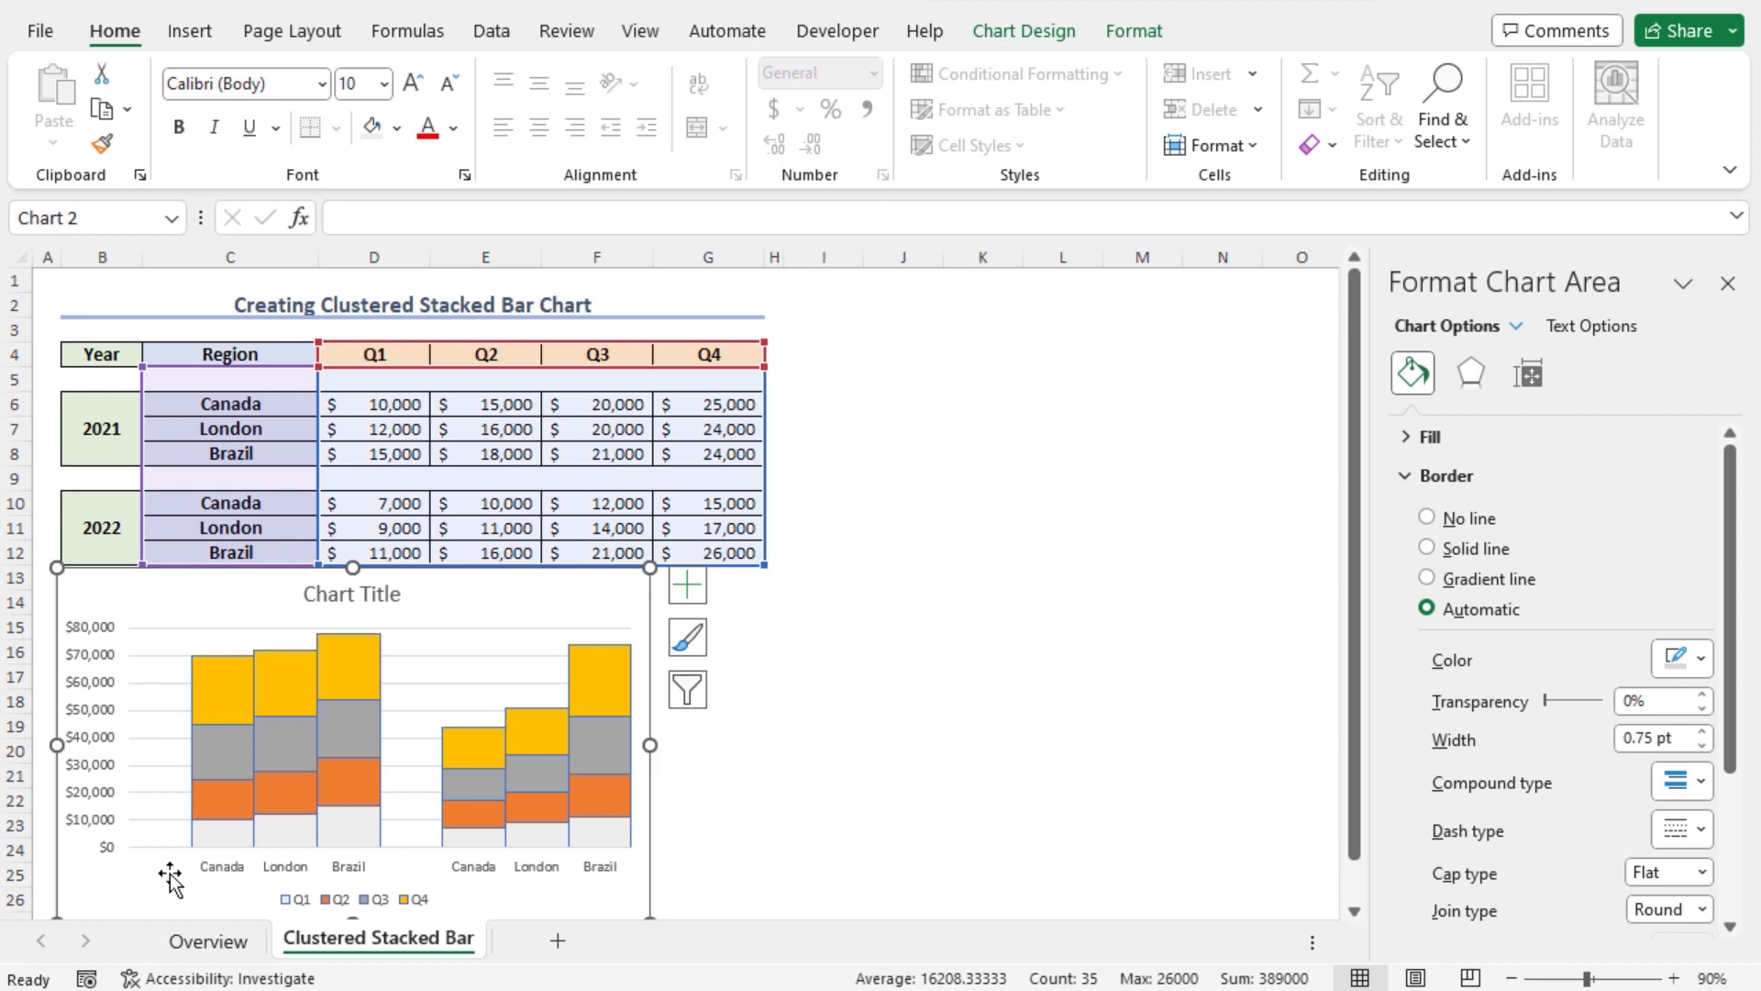
triple_click(332, 596)
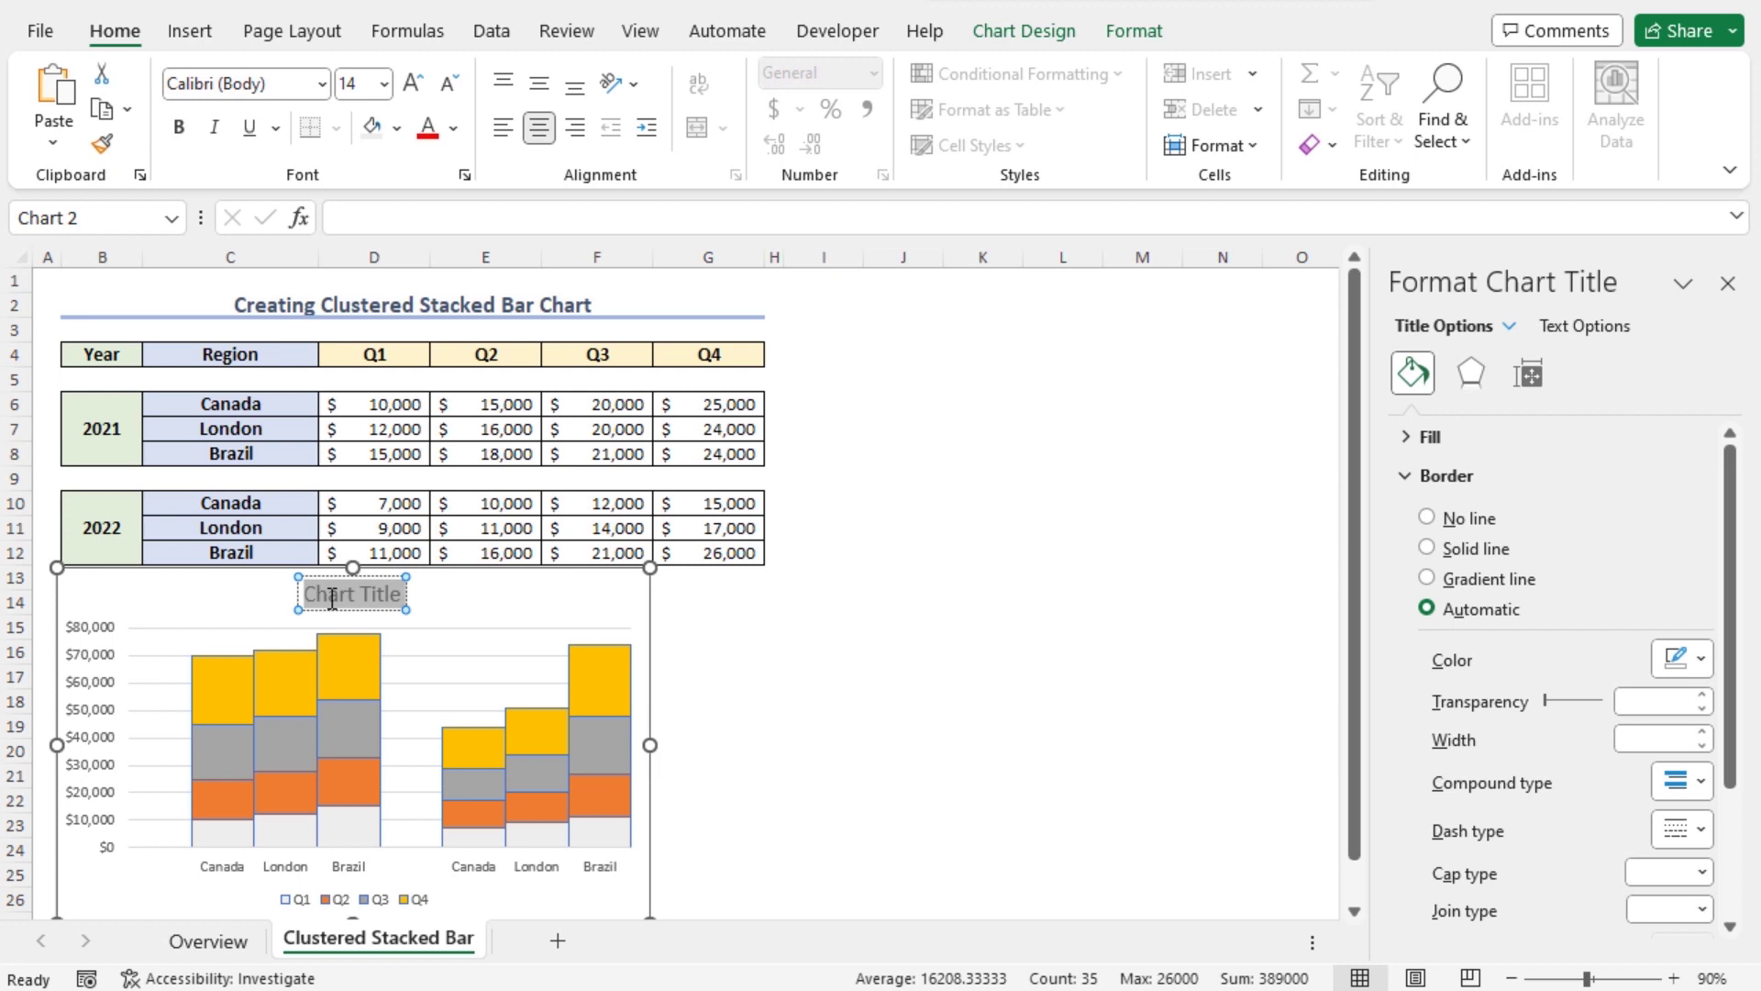
text(Clustered)
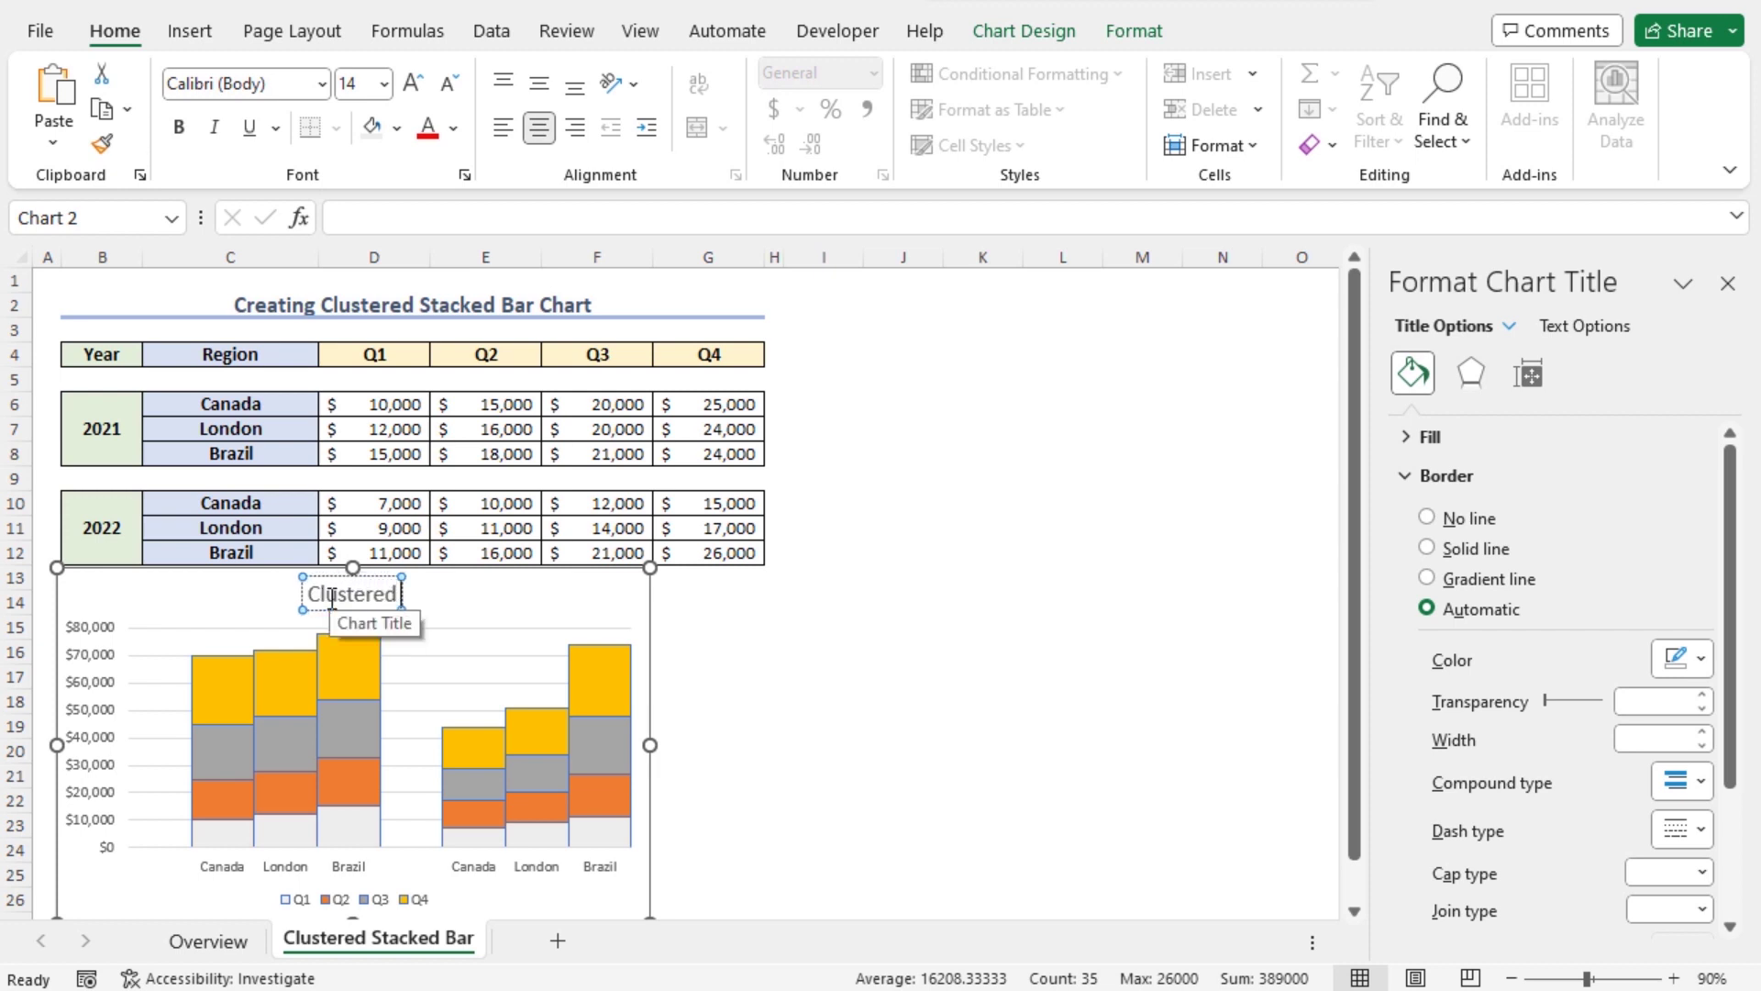
text( Stacked Bar of)
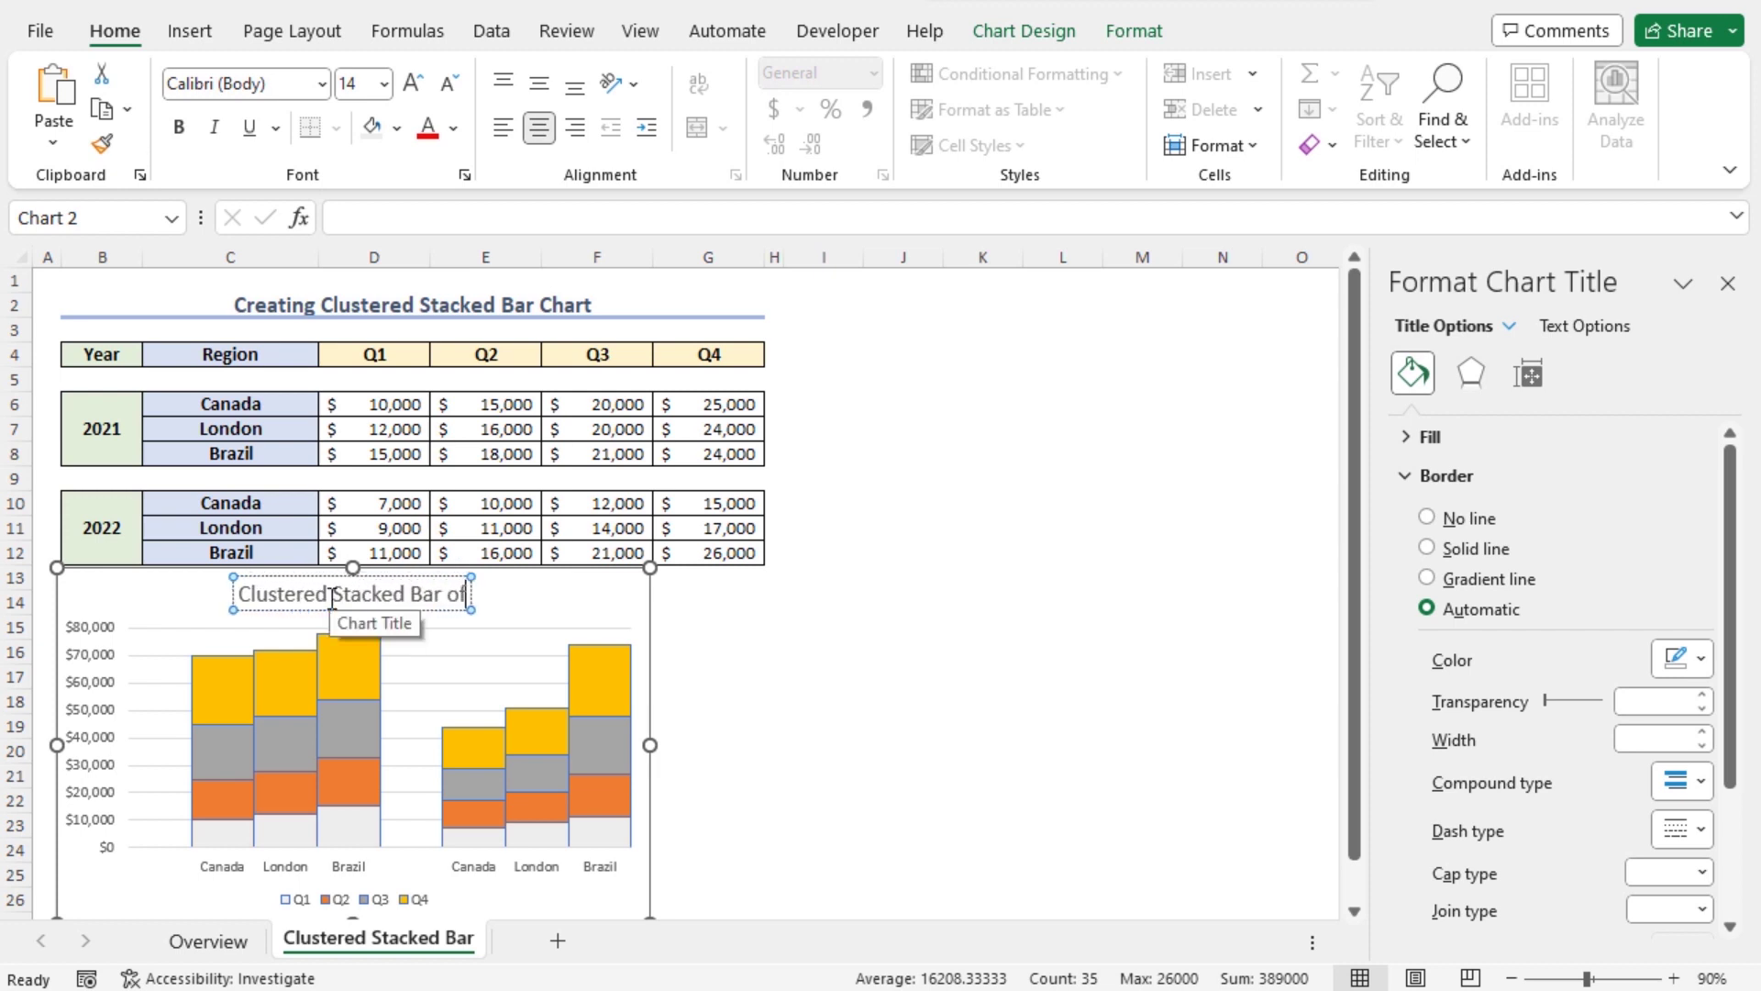
text( Sales)
click(202, 624)
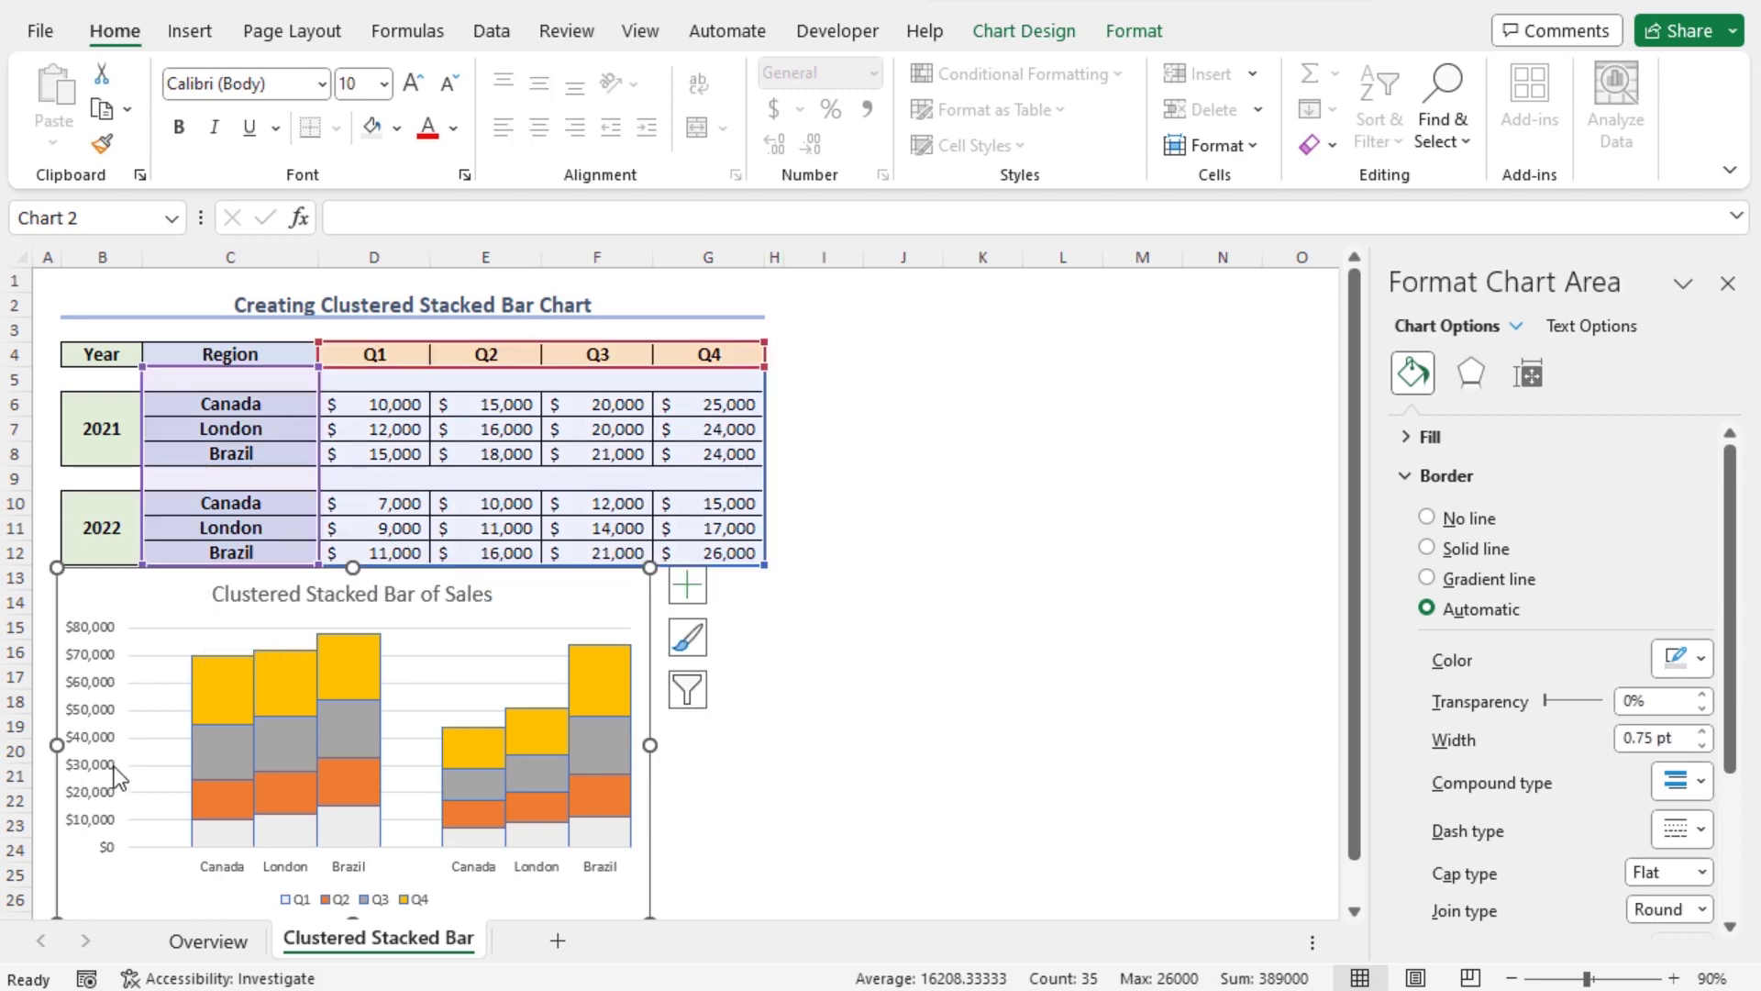